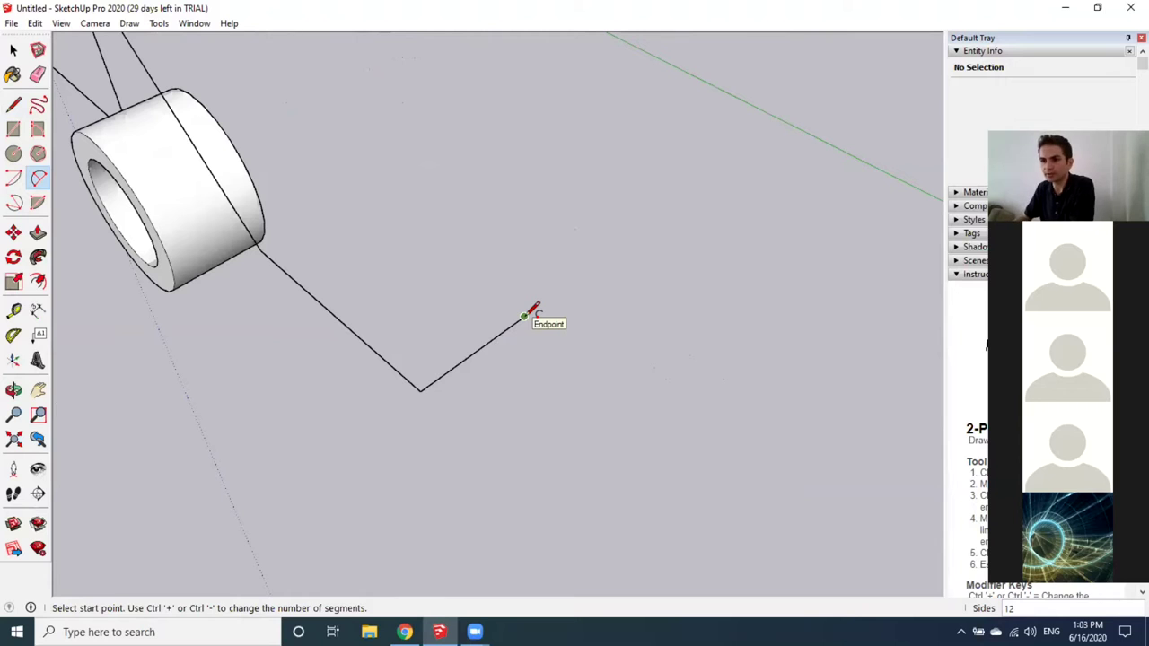
Close the bent line's open end with a 2-point half-circle arc to form a half-disc face.
{"action": "left_click", "coordinate": [524, 317]}
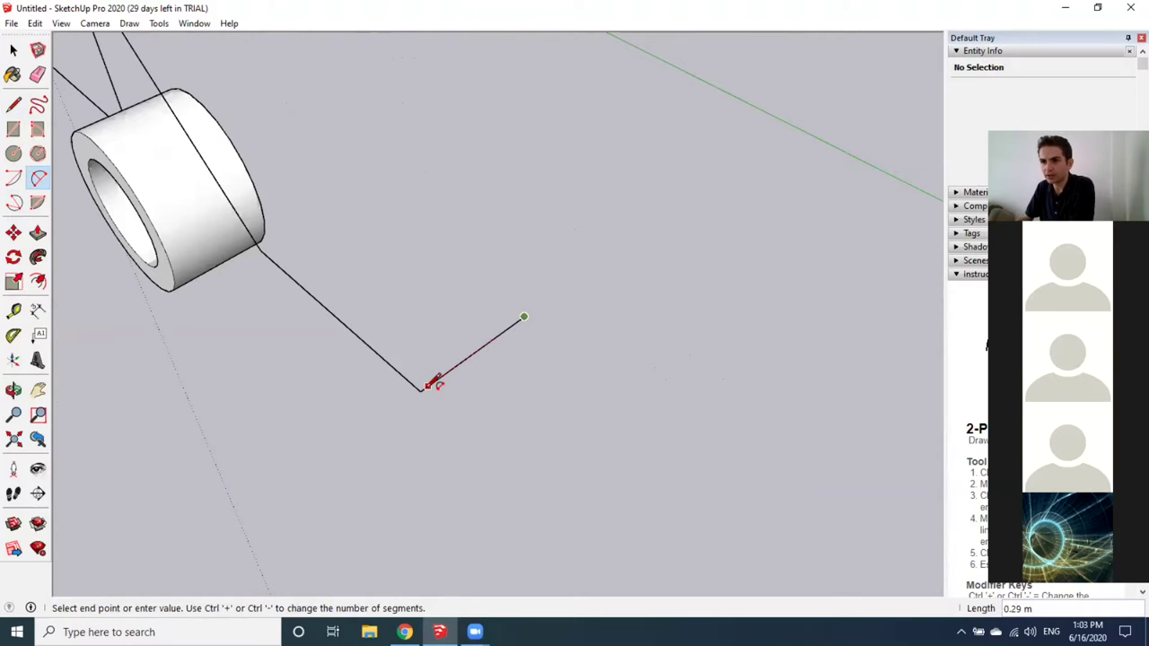
{"action": "left_click", "coordinate": [421, 390]}
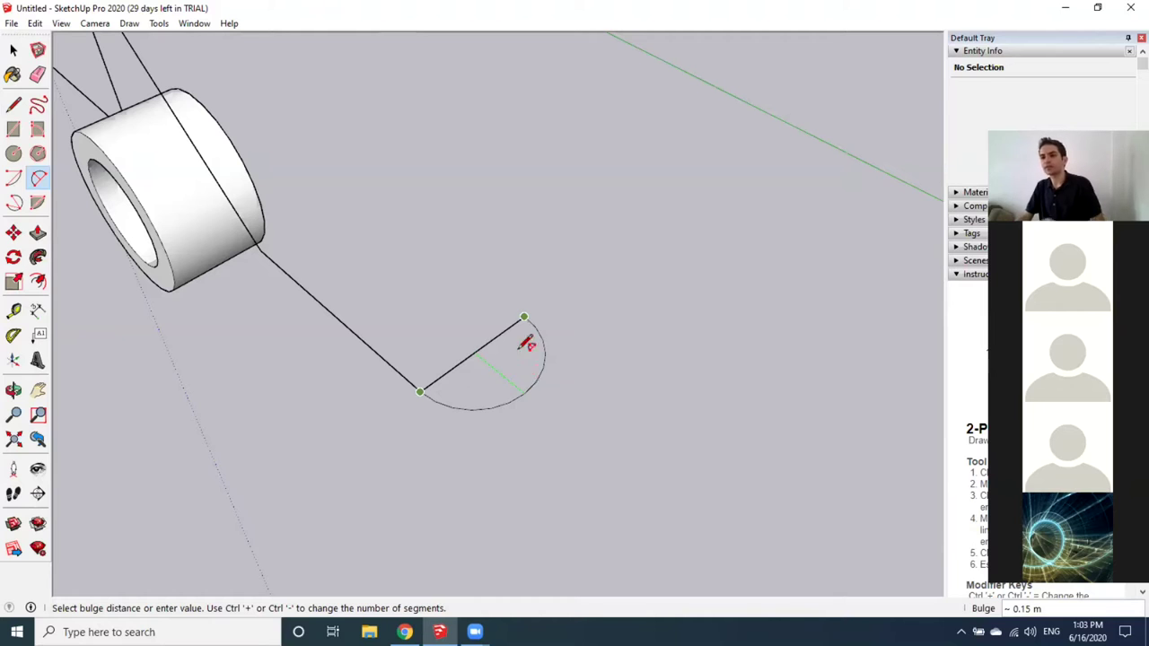
{"action": "key", "text": "Escape"}
{"action": "left_click", "coordinate": [524, 318]}
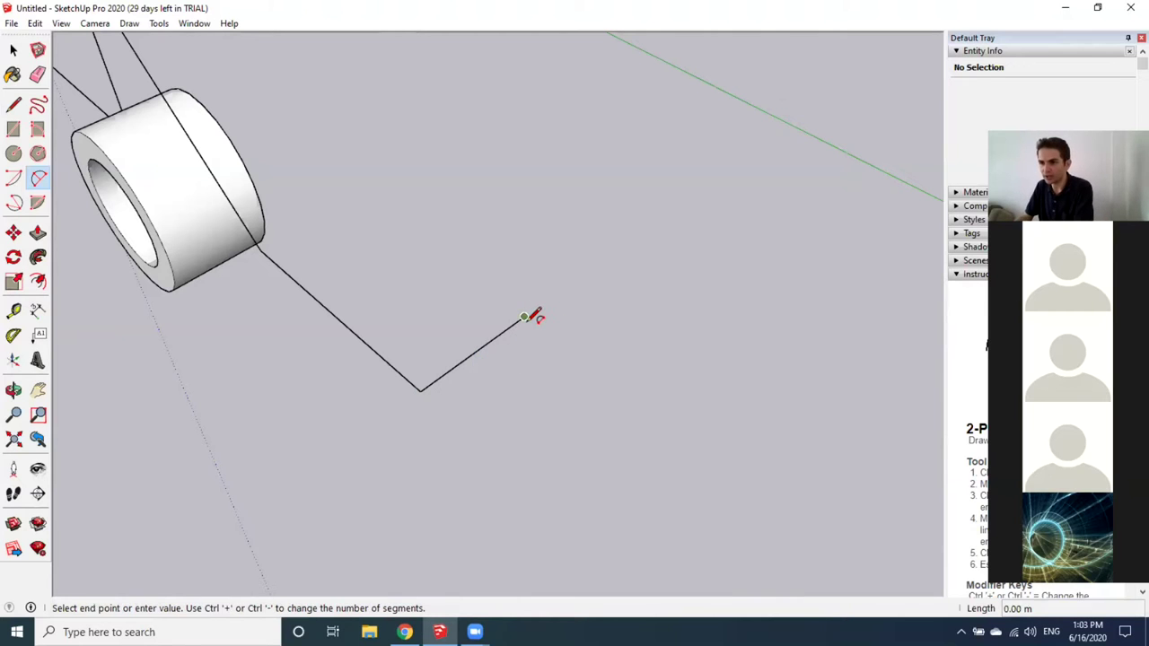
{"action": "left_click", "coordinate": [420, 391]}
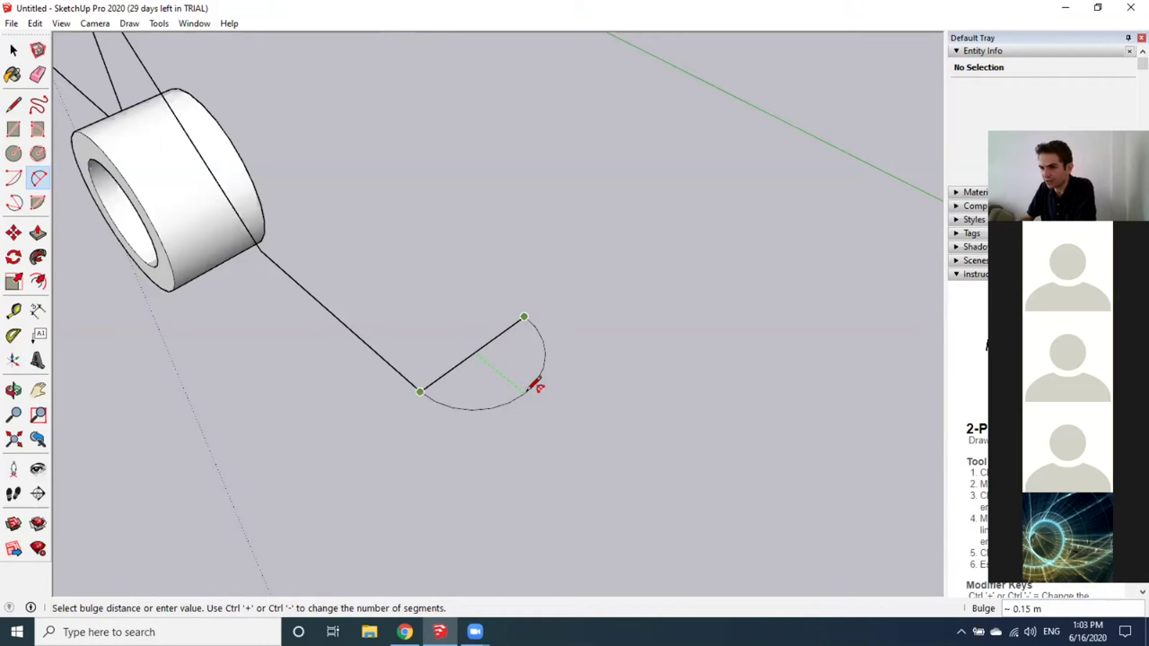
{"action": "left_click", "coordinate": [538, 388]}
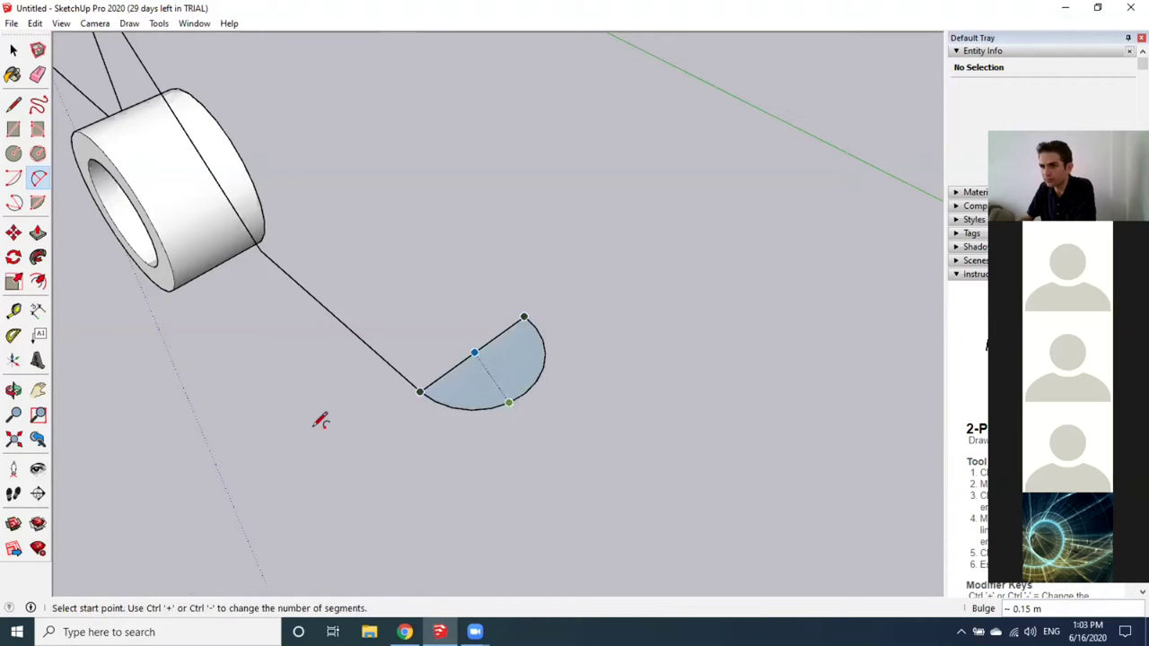
Push/Pull the half-circle face up 0.10 m into a thin solid.
{"action": "scroll", "coordinate": [373, 420], "scroll_direction": "down", "scroll_amount": 2}
{"action": "scroll", "coordinate": [458, 403], "scroll_direction": "down", "scroll_amount": 2}
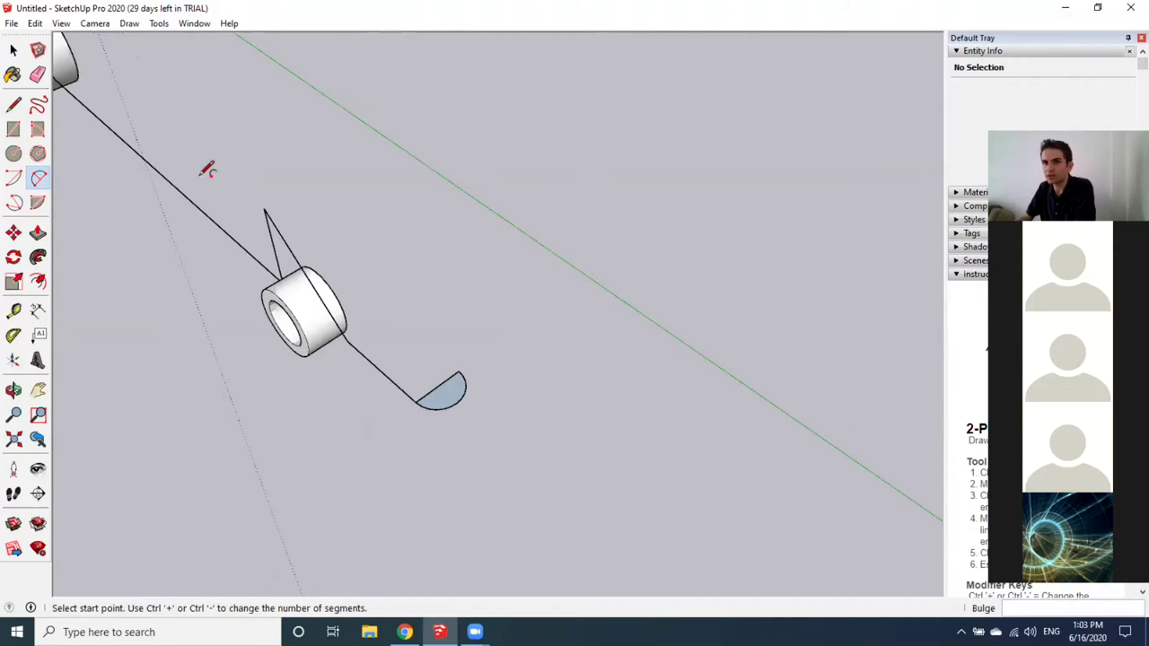
{"action": "left_click", "coordinate": [38, 233]}
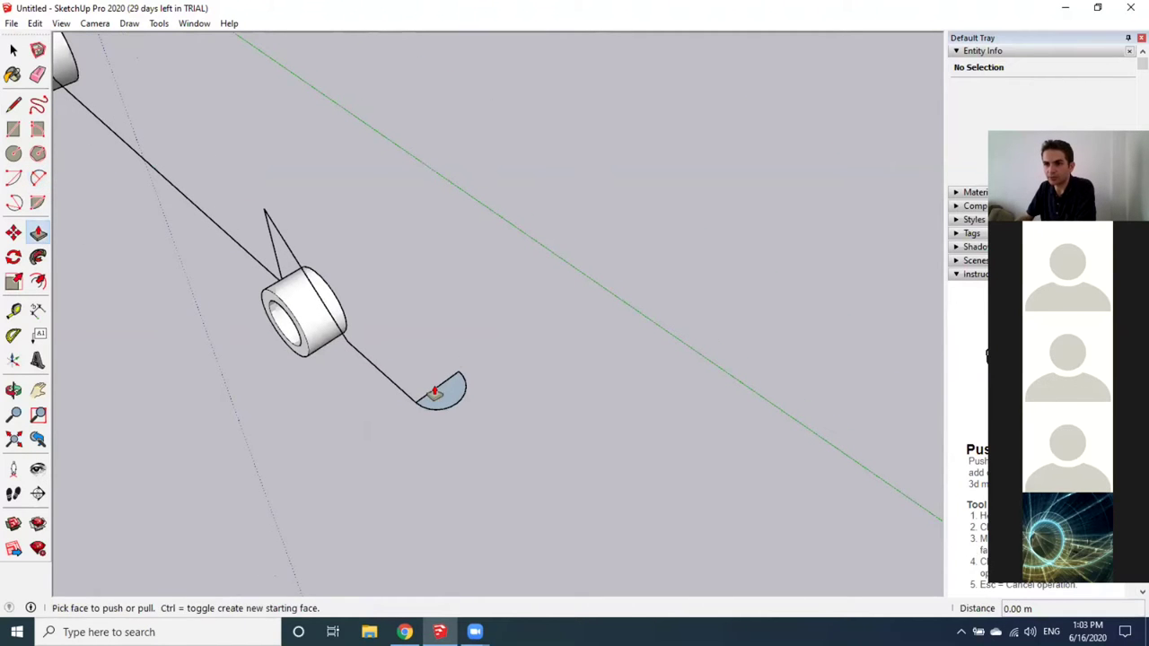
{"action": "mouse_move", "coordinate": [446, 401]}
{"action": "middle_mouse_down"}
{"action": "mouse_move", "coordinate": [471, 397]}
{"action": "mouse_move", "coordinate": [385, 372]}
{"action": "middle_mouse_up"}
{"action": "left_click", "coordinate": [457, 397]}
{"action": "scroll", "coordinate": [182, 315], "scroll_direction": "down", "scroll_amount": 3}
{"action": "scroll", "coordinate": [216, 349], "scroll_direction": "down", "scroll_amount": 2}
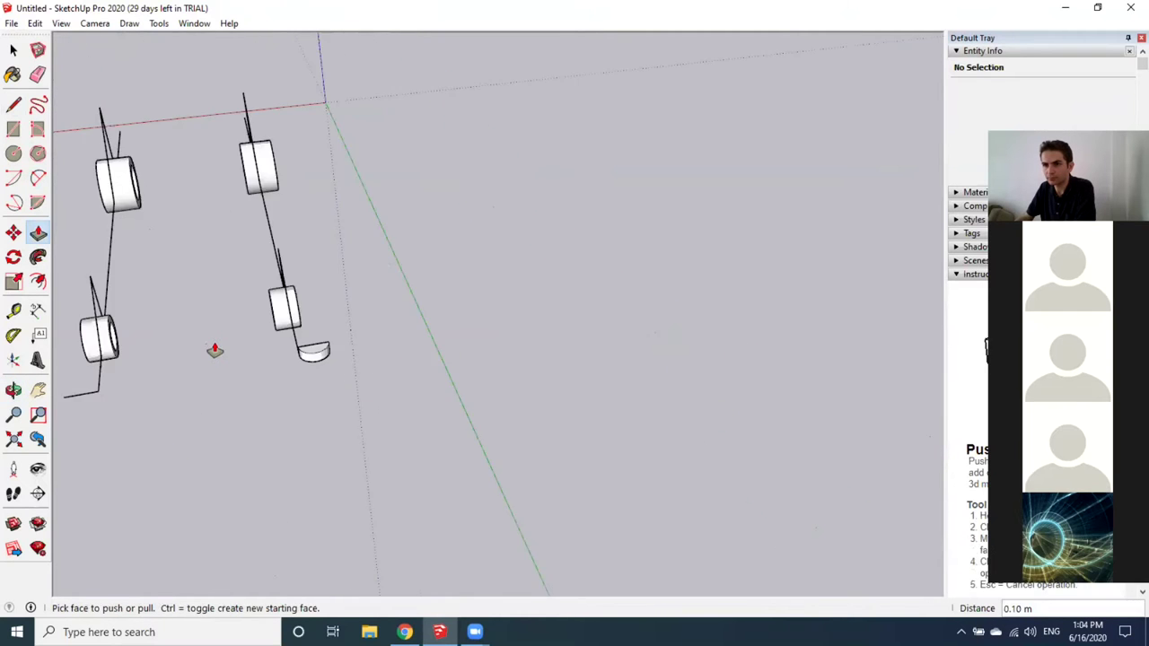
{"action": "mouse_move", "coordinate": [215, 349]}
{"action": "middle_mouse_down"}
{"action": "mouse_move", "coordinate": [270, 365]}
{"action": "mouse_move", "coordinate": [490, 380]}
{"action": "mouse_move", "coordinate": [533, 365]}
{"action": "middle_mouse_up"}
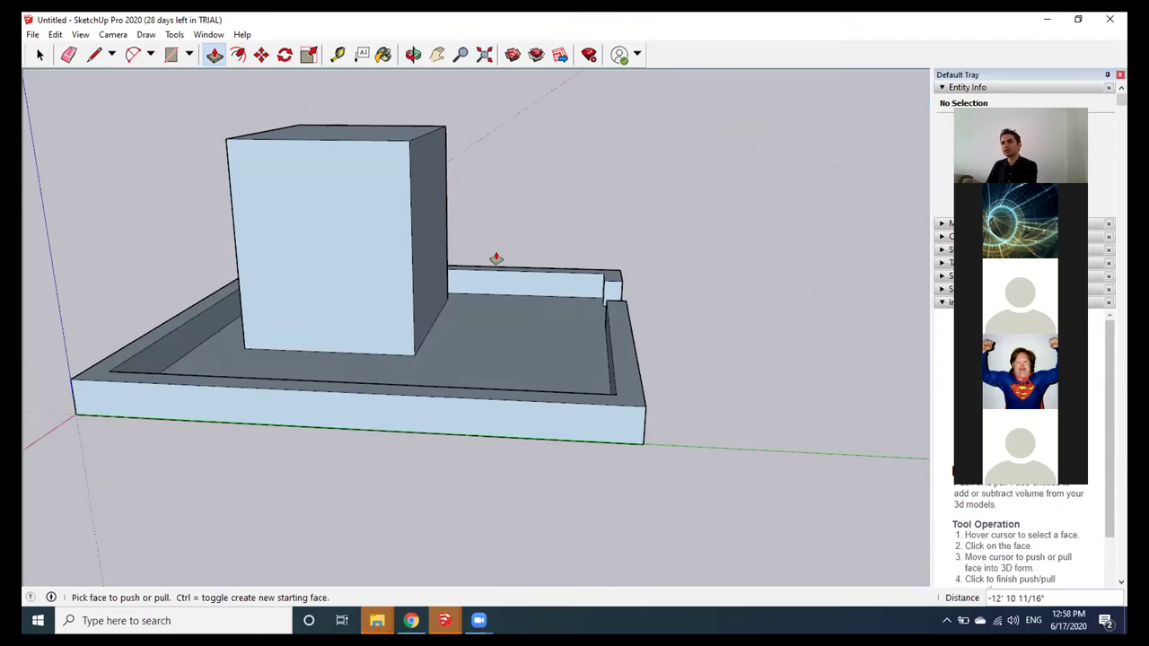
Draw two sloping lines from the front face's top midpoint down to the box's side edges.
{"action": "mouse_move", "coordinate": [491, 257]}
{"action": "middle_mouse_down"}
{"action": "mouse_move", "coordinate": [174, 296]}
{"action": "mouse_move", "coordinate": [703, 238]}
{"action": "mouse_move", "coordinate": [153, 278]}
{"action": "mouse_move", "coordinate": [712, 213]}
{"action": "mouse_move", "coordinate": [683, 210]}
{"action": "middle_mouse_up"}
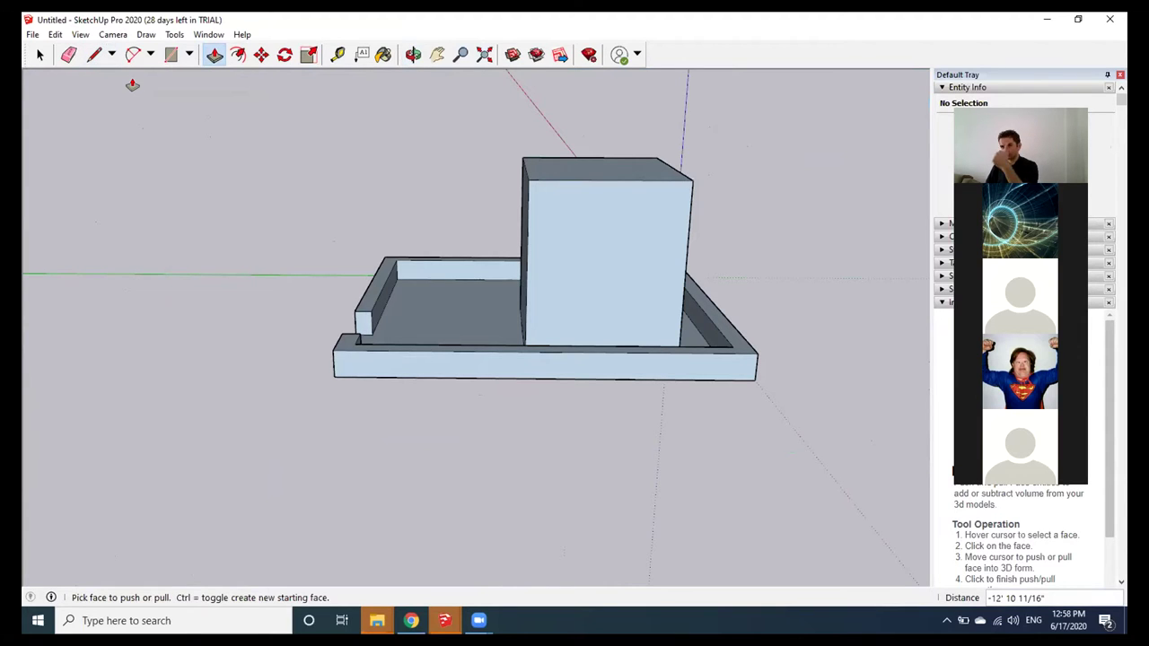
{"action": "left_click", "coordinate": [93, 54]}
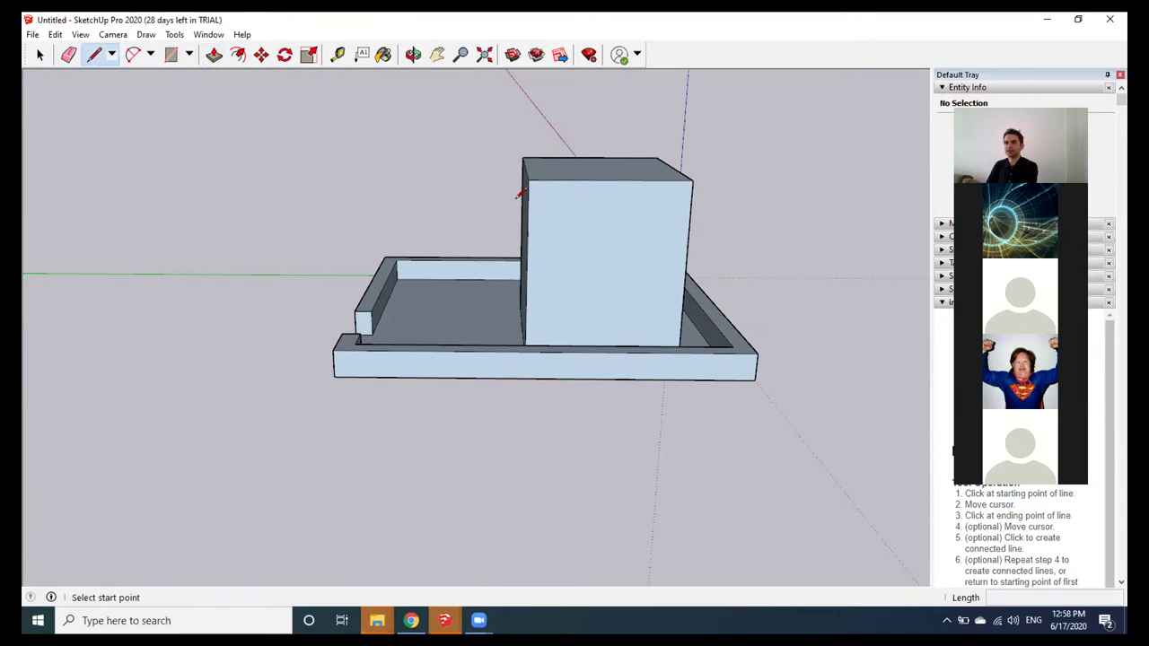
{"action": "left_click", "coordinate": [610, 180]}
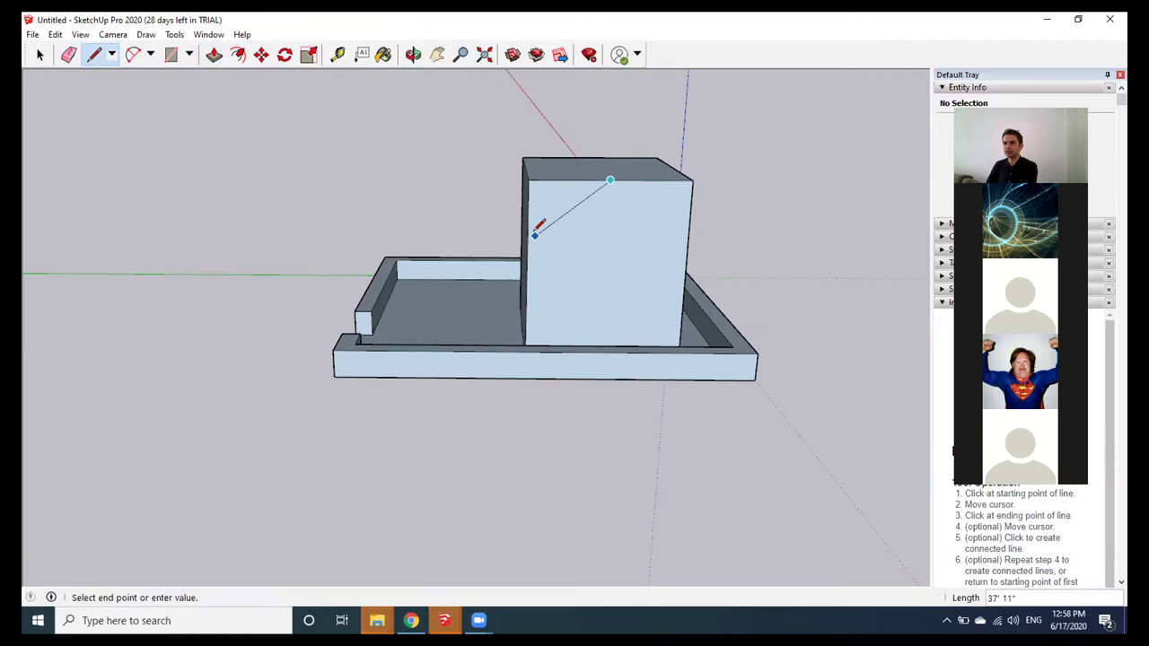
{"action": "left_click", "coordinate": [526, 231]}
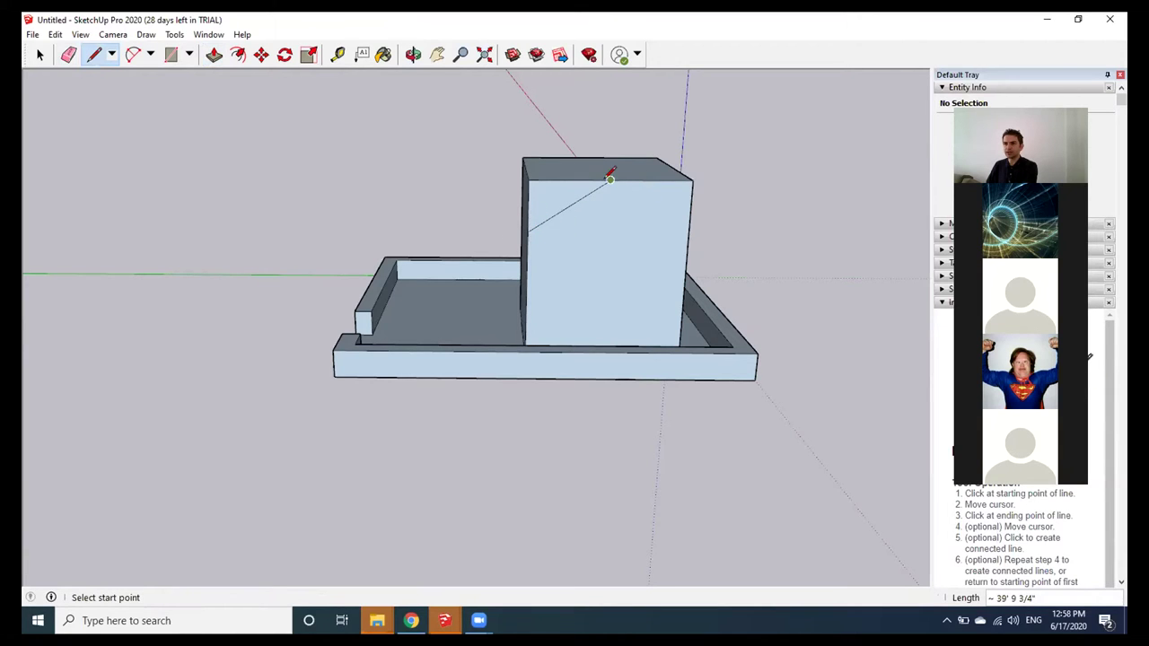
{"action": "left_click", "coordinate": [610, 179]}
{"action": "scroll", "coordinate": [689, 231], "scroll_direction": "up", "scroll_amount": 4}
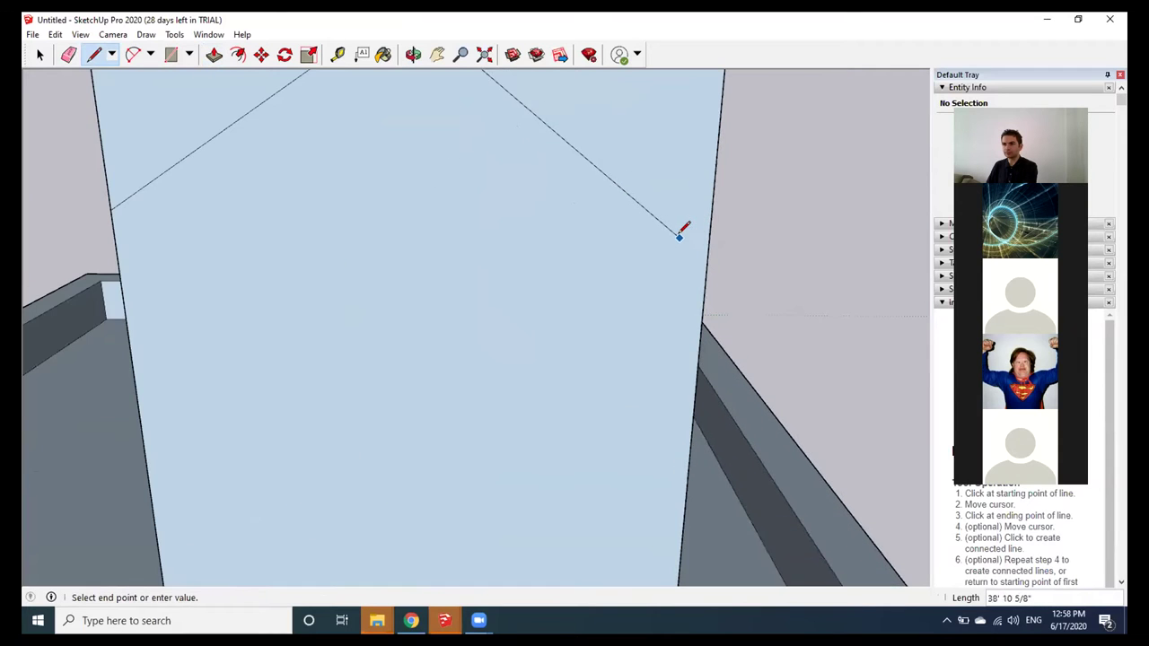
{"action": "scroll", "coordinate": [709, 247], "scroll_direction": "down", "scroll_amount": 3}
{"action": "scroll", "coordinate": [675, 212], "scroll_direction": "up", "scroll_amount": 3}
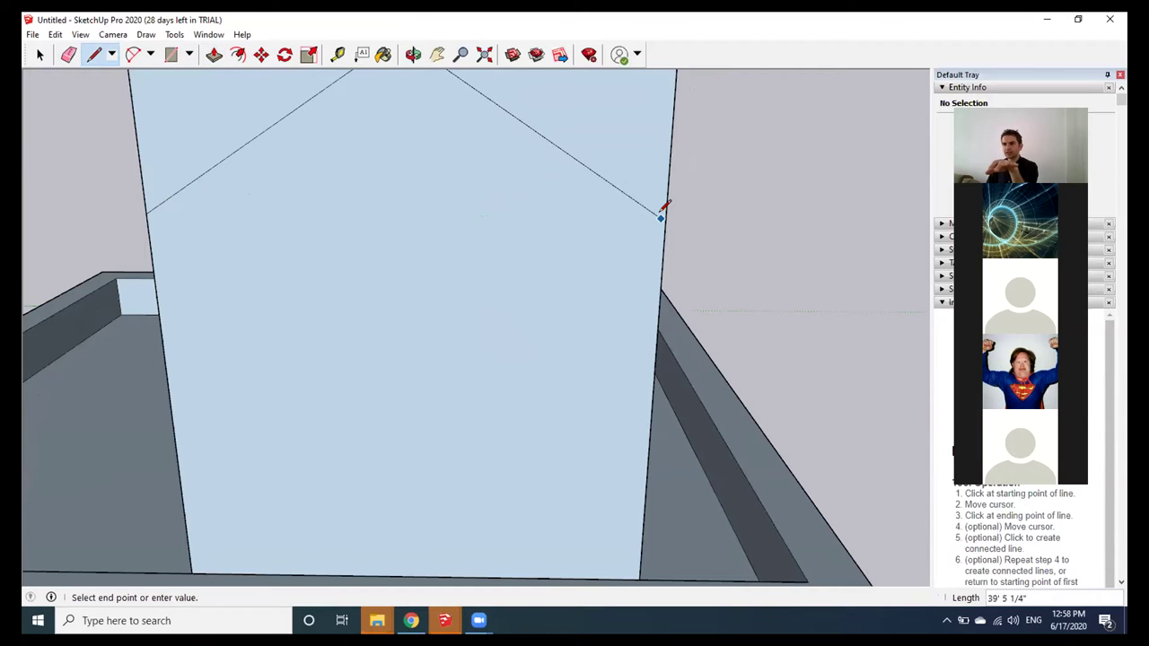
{"action": "key", "text": "Escape"}
{"action": "scroll", "coordinate": [668, 209], "scroll_direction": "down", "scroll_amount": 5}
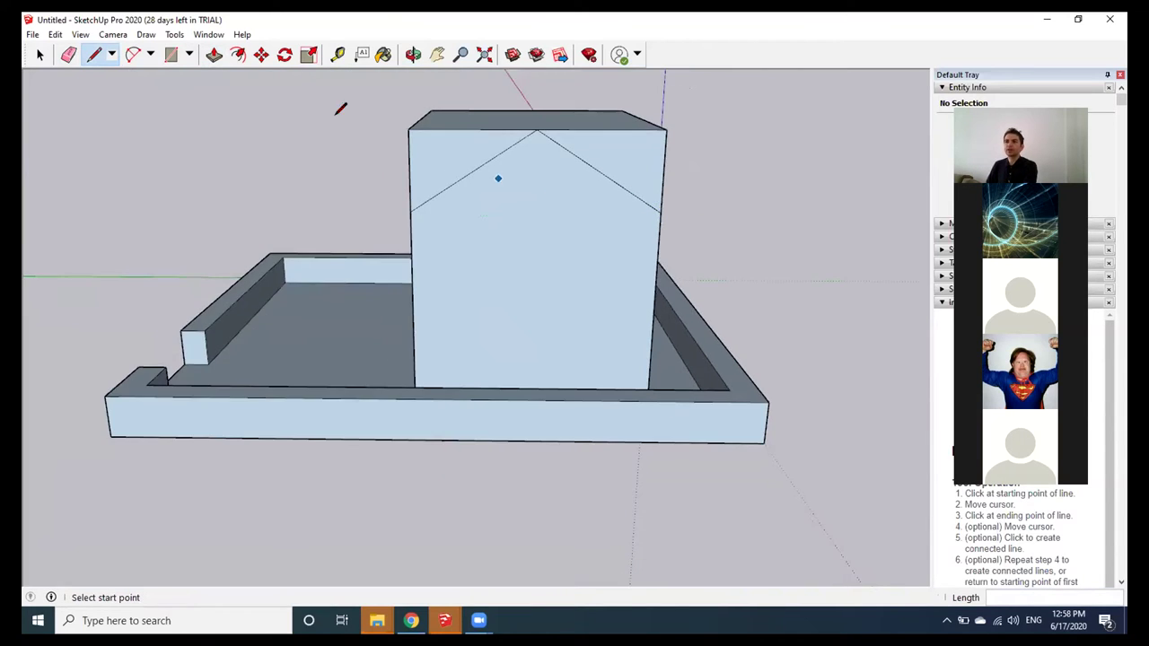
{"action": "left_click", "coordinate": [214, 54]}
Push the front corner triangles down into a roof slope, then push it back flat.
{"action": "middle_click_drag", "start_coordinate": [372, 110], "coordinate": [508, 159]}
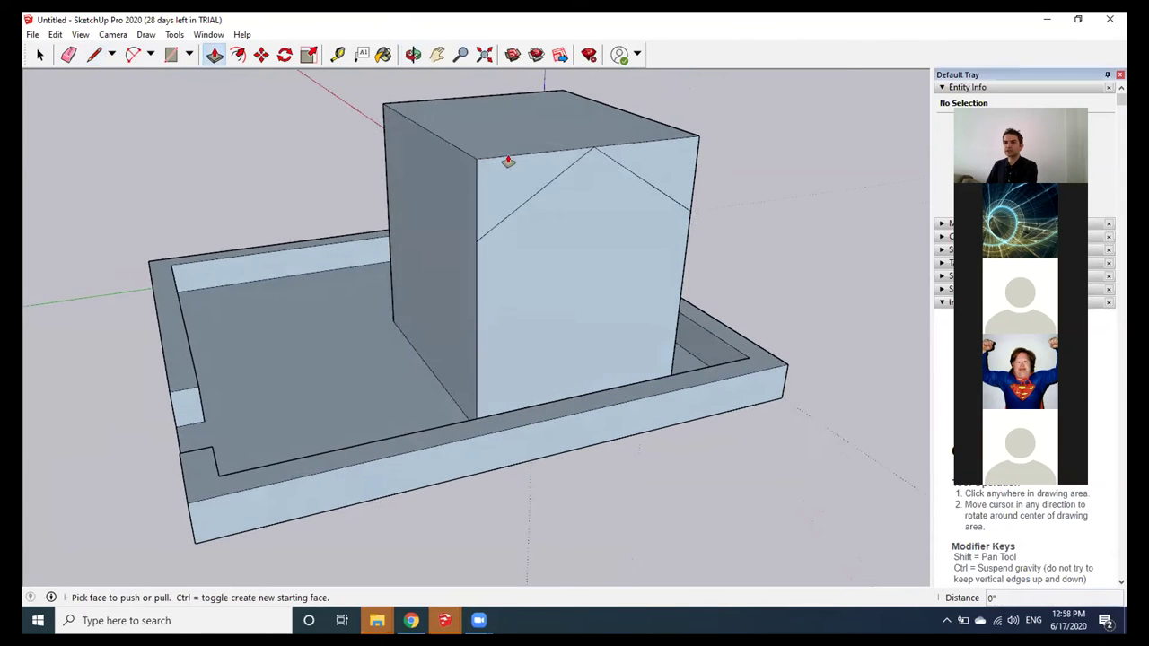
{"action": "left_click_drag", "start_coordinate": [518, 170], "coordinate": [423, 114]}
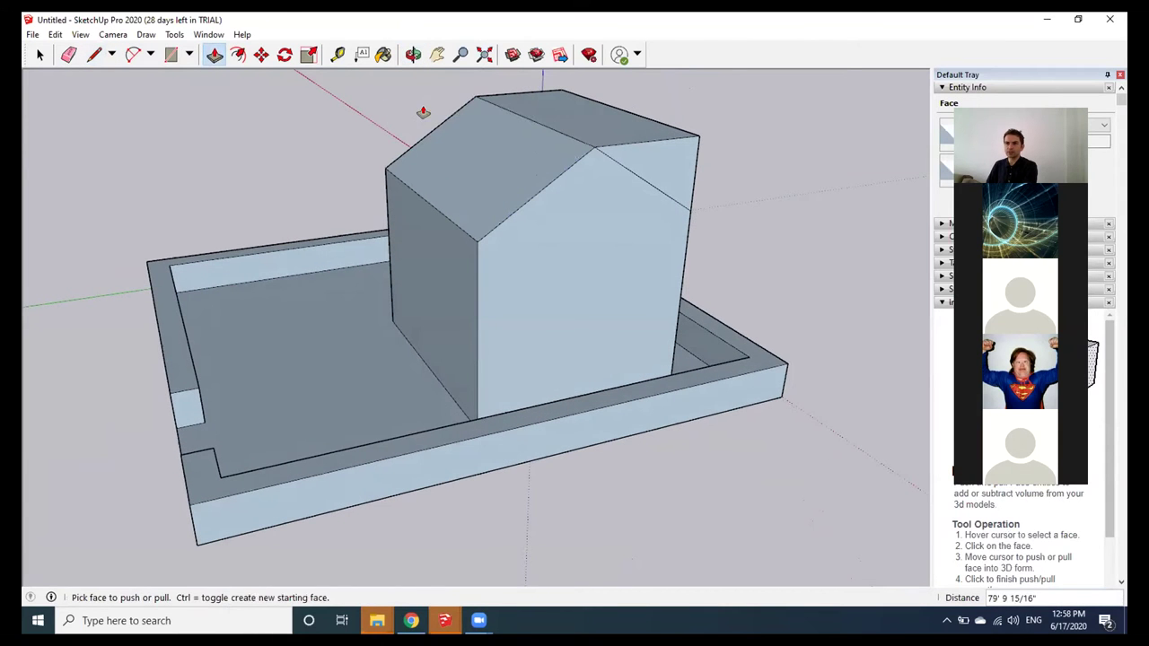
{"action": "mouse_move", "coordinate": [422, 114]}
{"action": "middle_mouse_down"}
{"action": "mouse_move", "coordinate": [370, 114]}
{"action": "mouse_move", "coordinate": [359, 201]}
{"action": "middle_mouse_up"}
{"action": "left_click_drag", "start_coordinate": [513, 225], "coordinate": [687, 134]}
{"action": "mouse_move", "coordinate": [688, 134]}
{"action": "middle_mouse_down"}
{"action": "mouse_move", "coordinate": [705, 157]}
{"action": "mouse_move", "coordinate": [684, 182]}
{"action": "mouse_move", "coordinate": [565, 134]}
{"action": "mouse_move", "coordinate": [569, 144]}
{"action": "middle_mouse_up"}
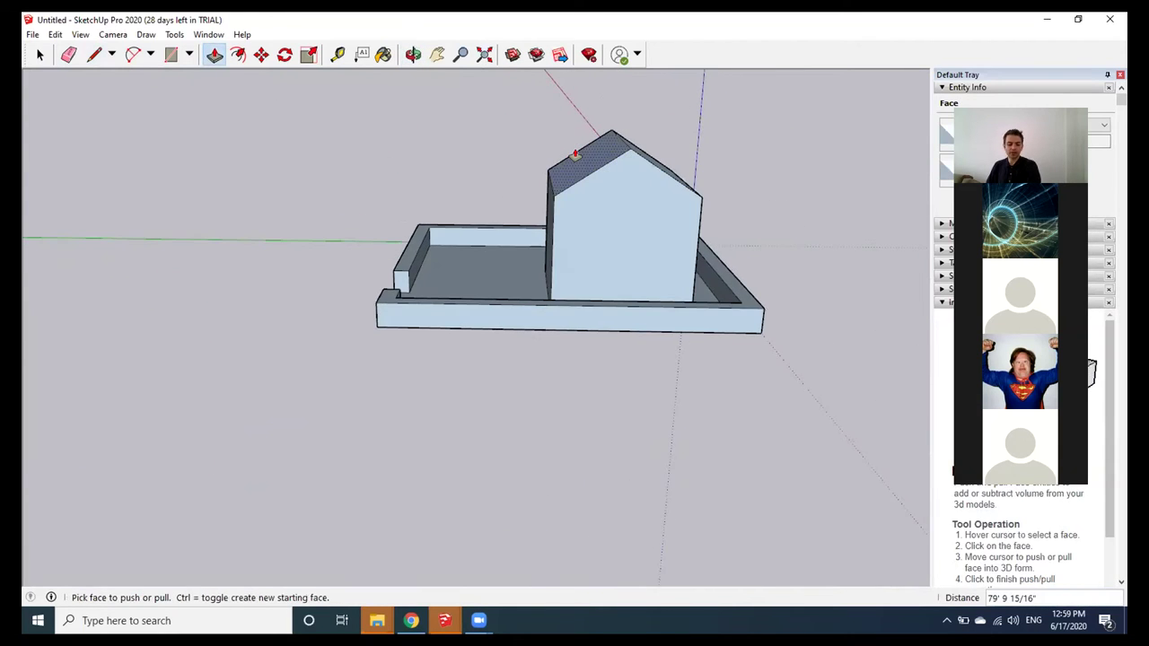
{"action": "left_click_drag", "start_coordinate": [575, 156], "coordinate": [568, 147]}
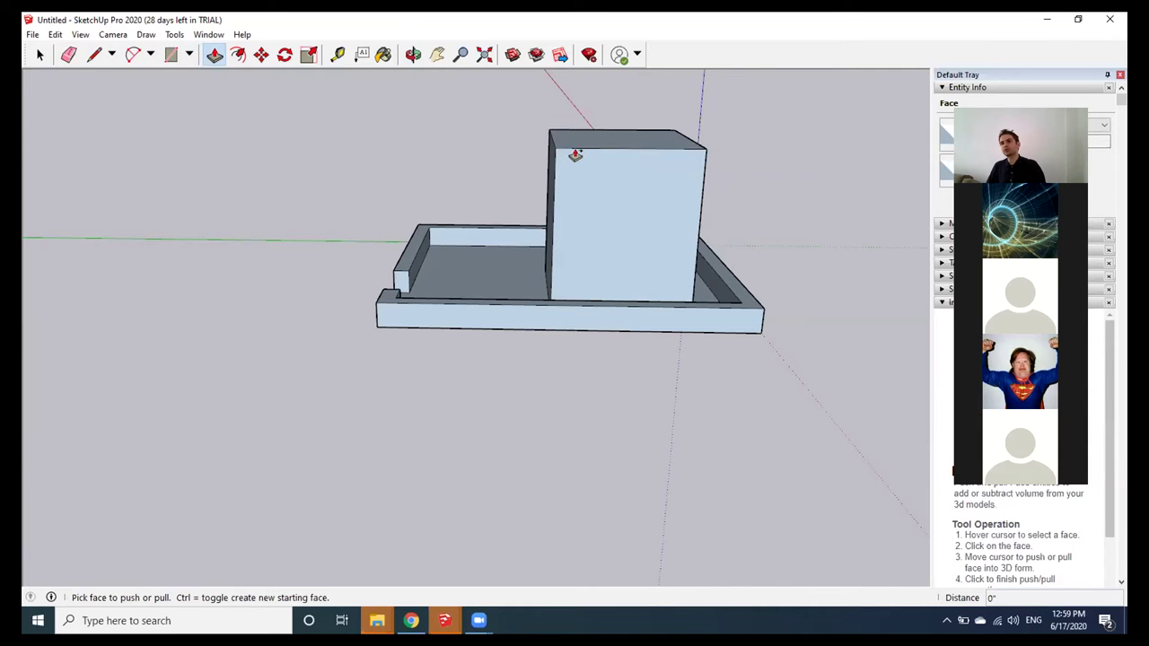
Draw a ridge line across the box's top from the front midpoint to the back midpoint.
{"action": "middle_click_drag", "start_coordinate": [568, 147], "coordinate": [521, 146]}
{"action": "mouse_move", "coordinate": [254, 98]}
{"action": "middle_mouse_down"}
{"action": "mouse_move", "coordinate": [701, 169]}
{"action": "mouse_move", "coordinate": [774, 115]}
{"action": "middle_mouse_up"}
{"action": "scroll", "coordinate": [661, 170], "scroll_direction": "up", "scroll_amount": 3}
{"action": "mouse_move", "coordinate": [662, 170]}
{"action": "middle_mouse_down"}
{"action": "mouse_move", "coordinate": [573, 239]}
{"action": "mouse_move", "coordinate": [384, 239]}
{"action": "middle_mouse_up"}
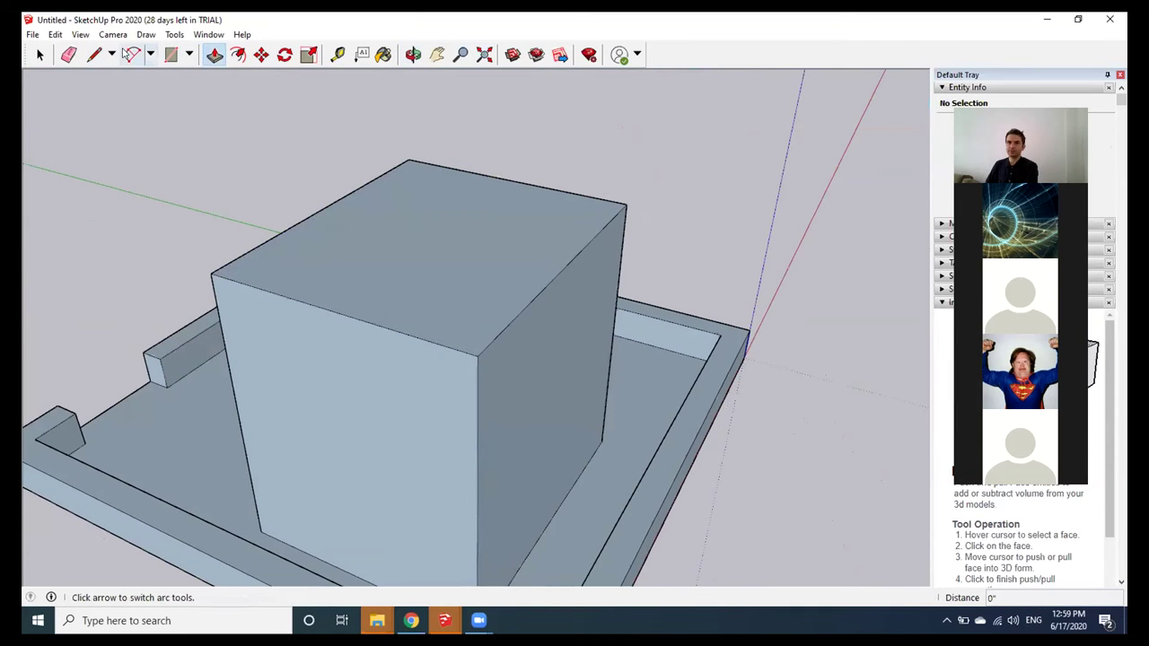
{"action": "left_click", "coordinate": [93, 55]}
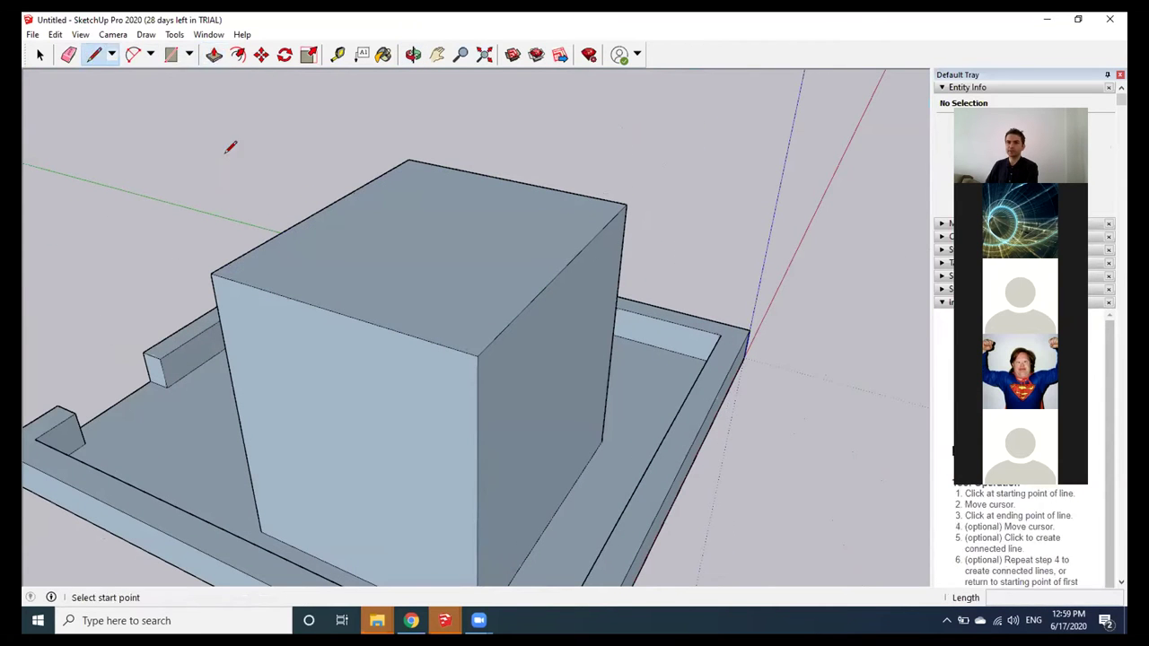
{"action": "left_click", "coordinate": [333, 311]}
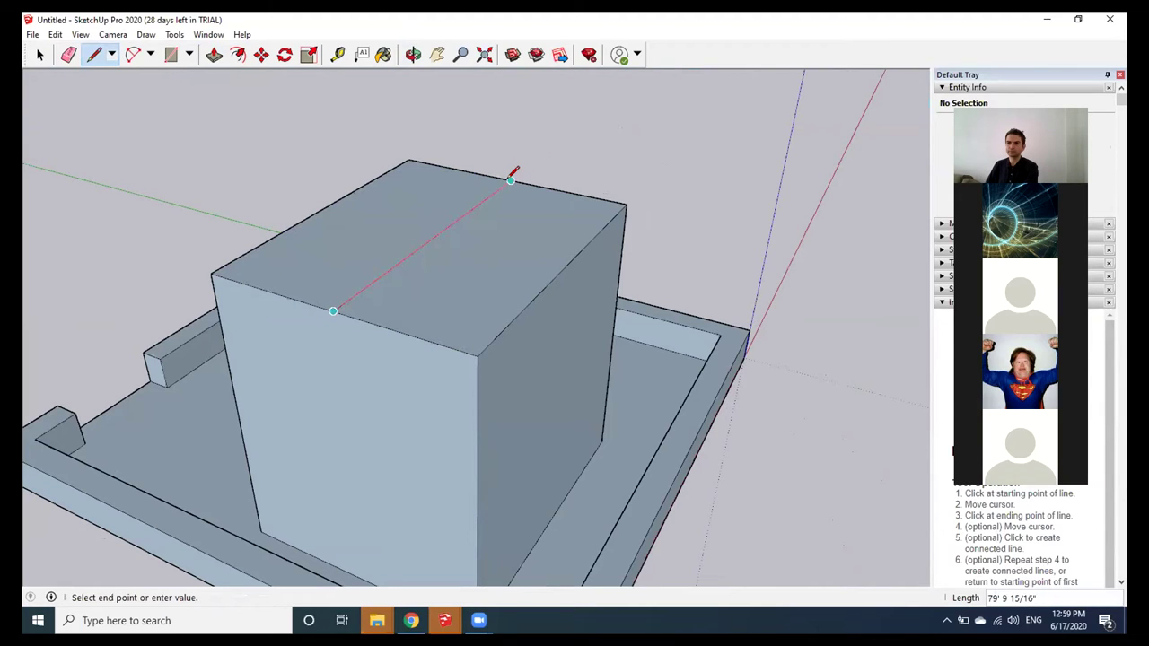
{"action": "left_click", "coordinate": [511, 180]}
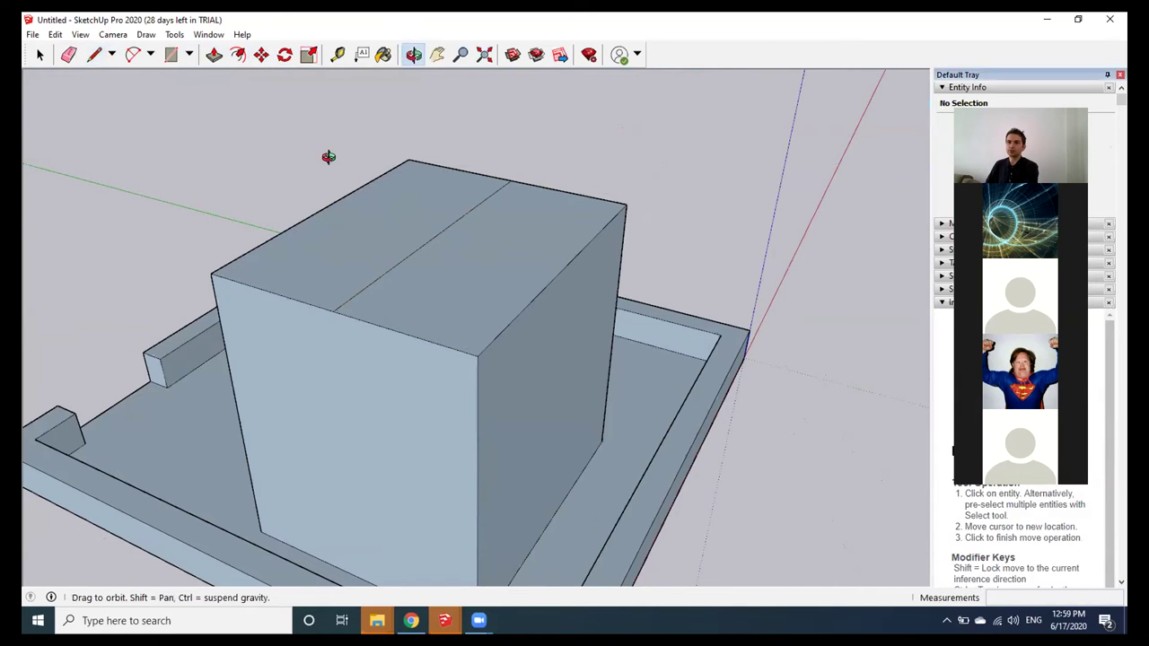
Move the middle ridge line upward to raise a pitched gable roof.
{"action": "mouse_move", "coordinate": [329, 153]}
{"action": "middle_mouse_down"}
{"action": "mouse_move", "coordinate": [401, 135]}
{"action": "mouse_move", "coordinate": [404, 113]}
{"action": "middle_mouse_up"}
{"action": "scroll", "coordinate": [418, 113], "scroll_direction": "down", "scroll_amount": 4}
{"action": "key", "text": "m"}
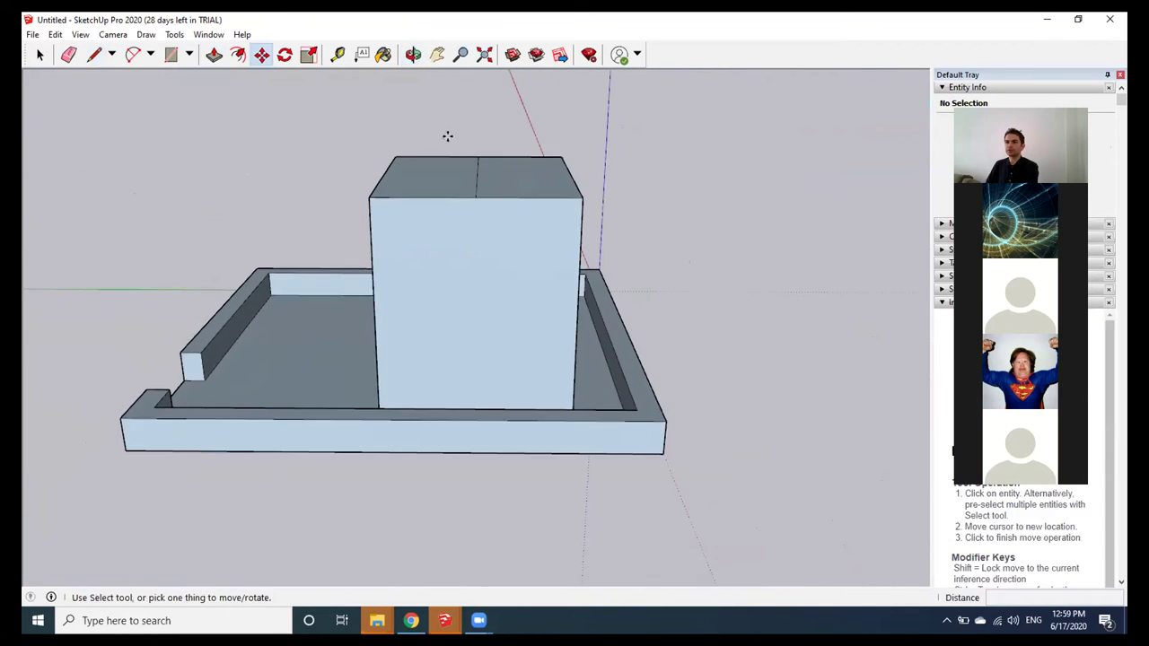
{"action": "left_click", "coordinate": [477, 159]}
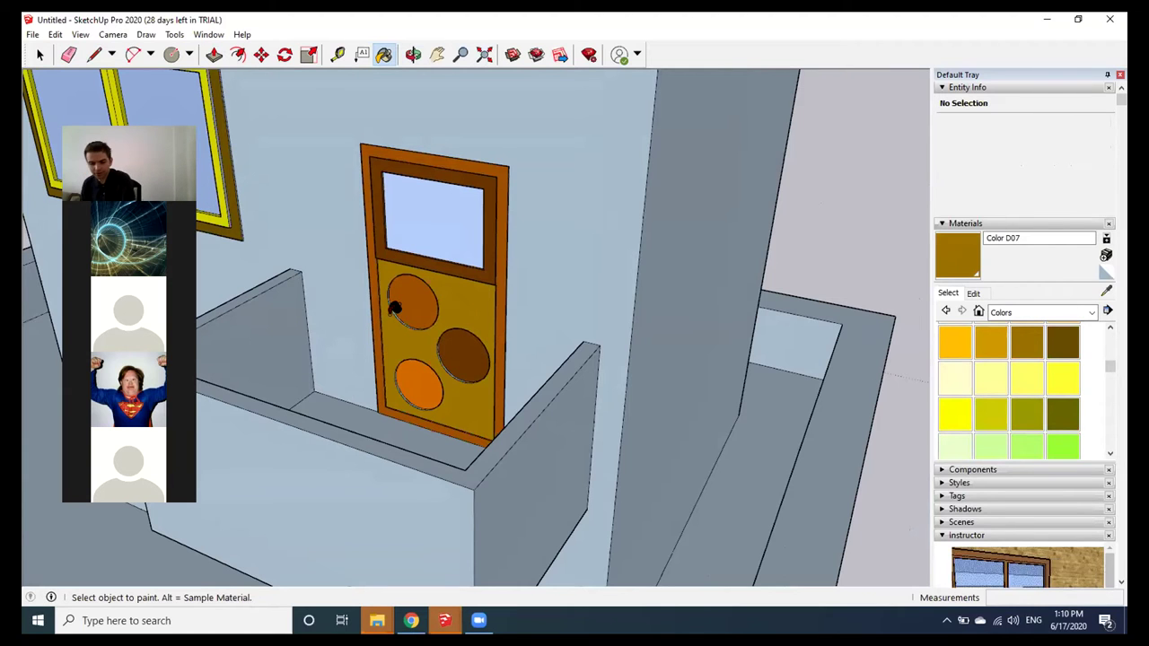
{"action": "scroll", "coordinate": [393, 303], "scroll_direction": "up", "scroll_amount": 2}
Orbit slightly around the door to face its top orange circle.
{"action": "mouse_move", "coordinate": [392, 302]}
{"action": "middle_mouse_down"}
{"action": "mouse_move", "coordinate": [454, 220]}
{"action": "mouse_move", "coordinate": [411, 259]}
{"action": "mouse_move", "coordinate": [257, 189]}
{"action": "mouse_move", "coordinate": [436, 261]}
{"action": "mouse_move", "coordinate": [564, 267]}
{"action": "middle_mouse_up"}
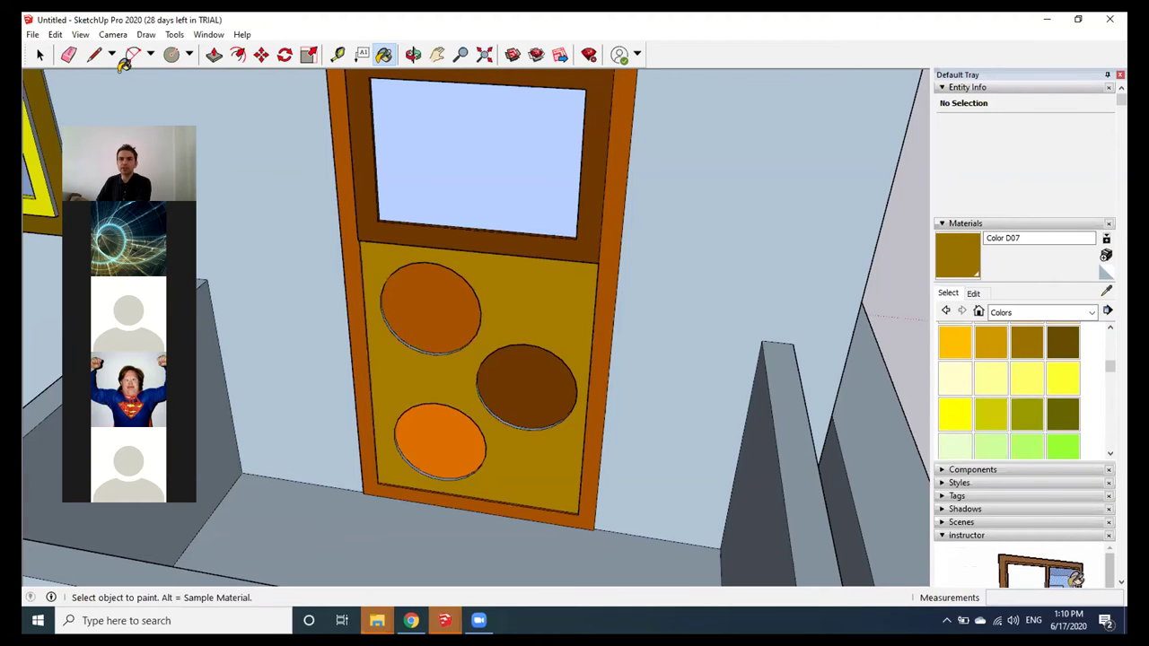
Push/Pull the small rectangle on the orange circle out into a handle block.
{"action": "scroll", "coordinate": [475, 301], "scroll_direction": "up", "scroll_amount": 5}
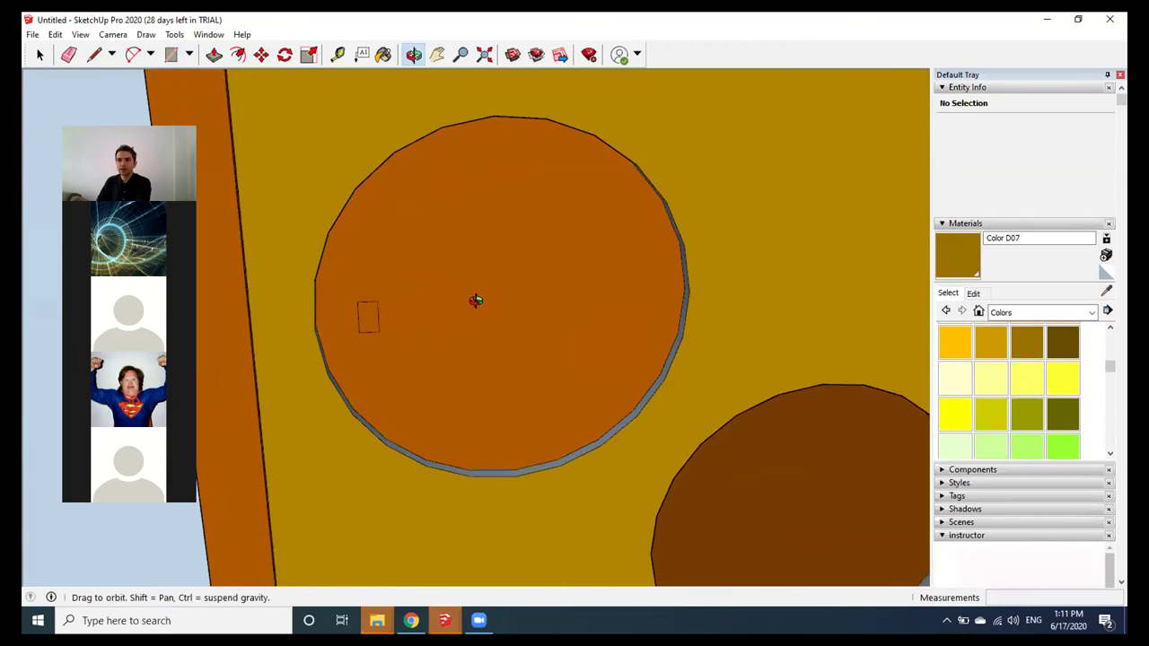
{"action": "key", "text": "r"}
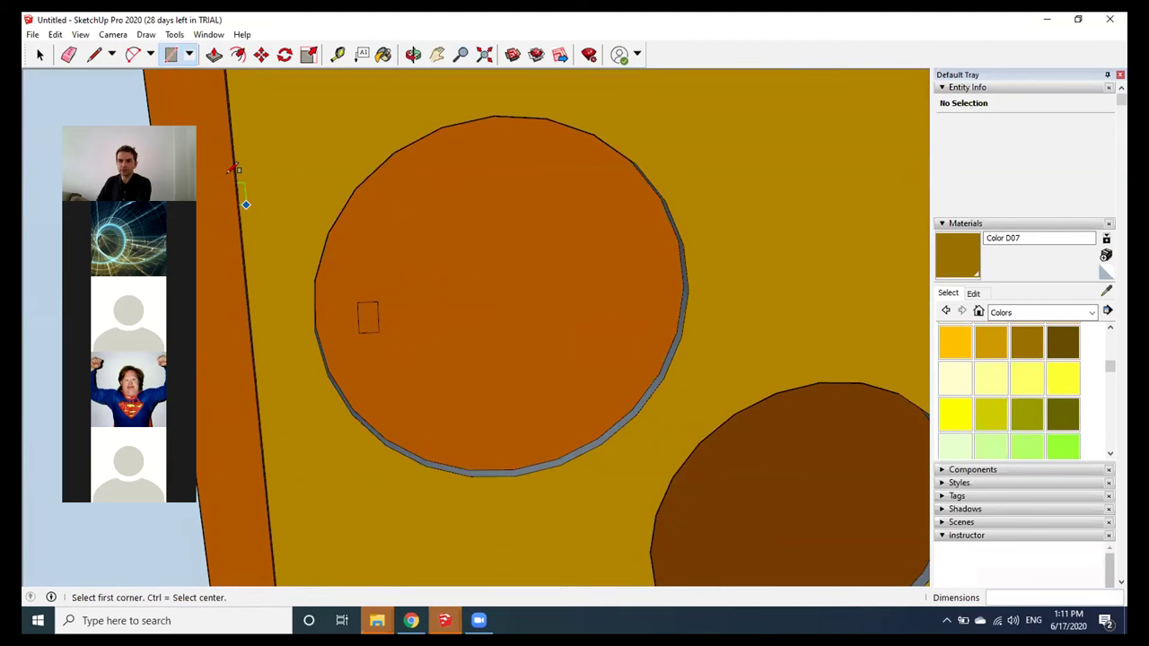
{"action": "key", "text": "p"}
{"action": "left_click", "coordinate": [368, 350]}
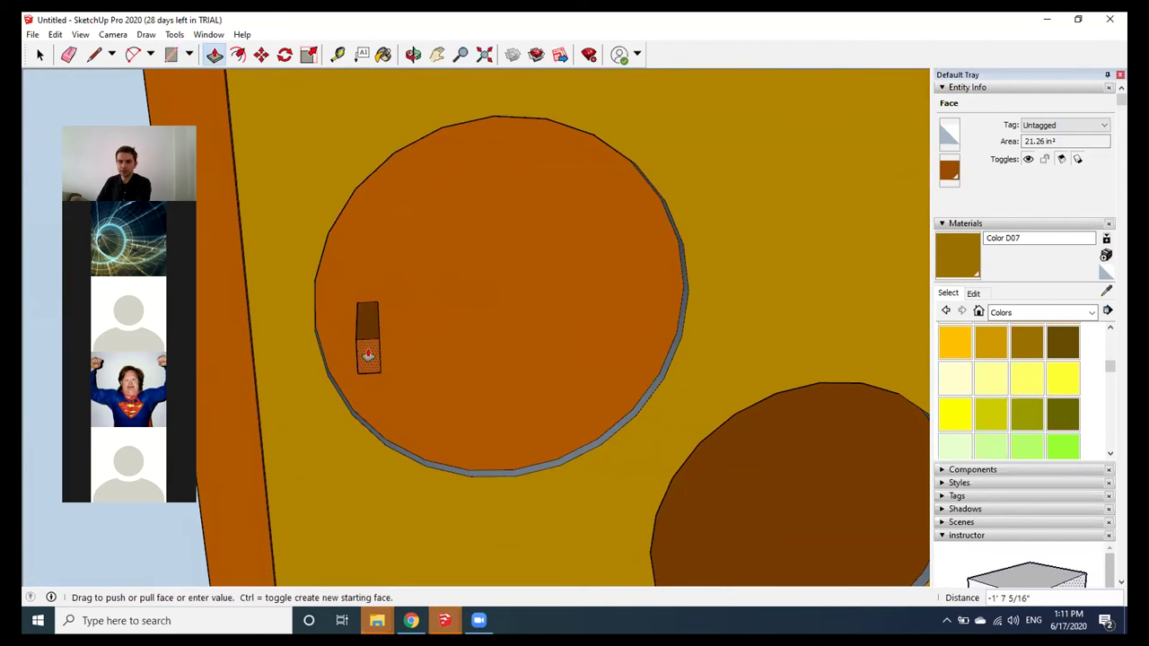
{"action": "left_click", "coordinate": [368, 351]}
{"action": "middle_click_drag", "start_coordinate": [425, 333], "coordinate": [221, 290]}
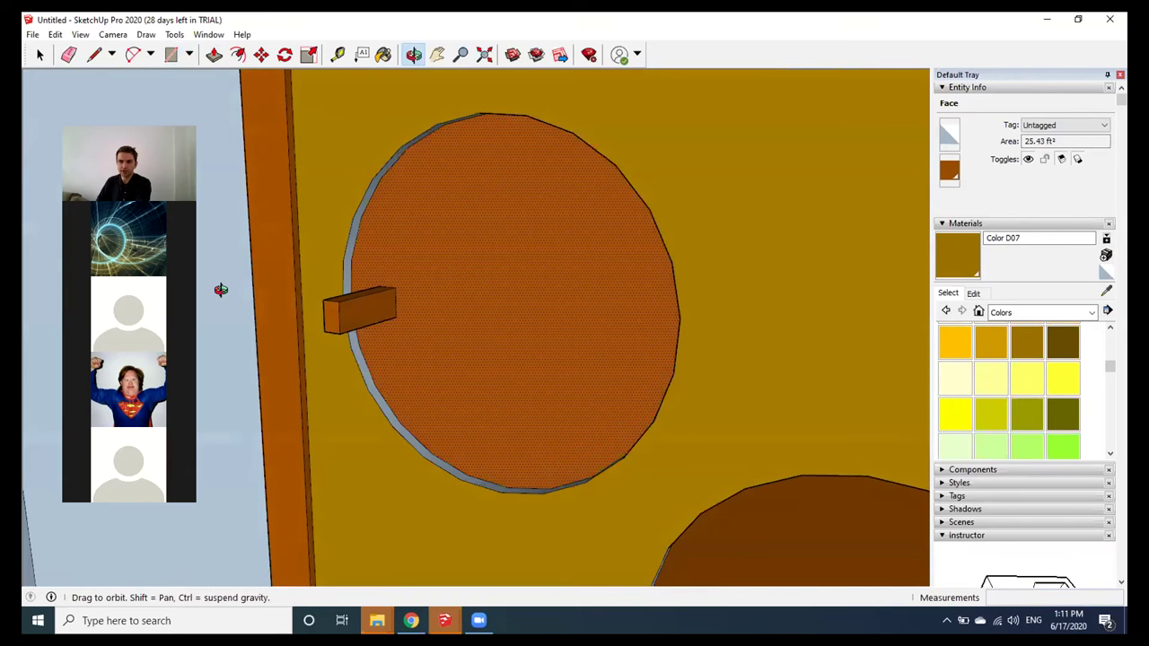
Split the block's front face with a line and pull its end sideways into an L.
{"action": "left_click", "coordinate": [93, 54]}
{"action": "middle_click_drag", "start_coordinate": [202, 106], "coordinate": [256, 292]}
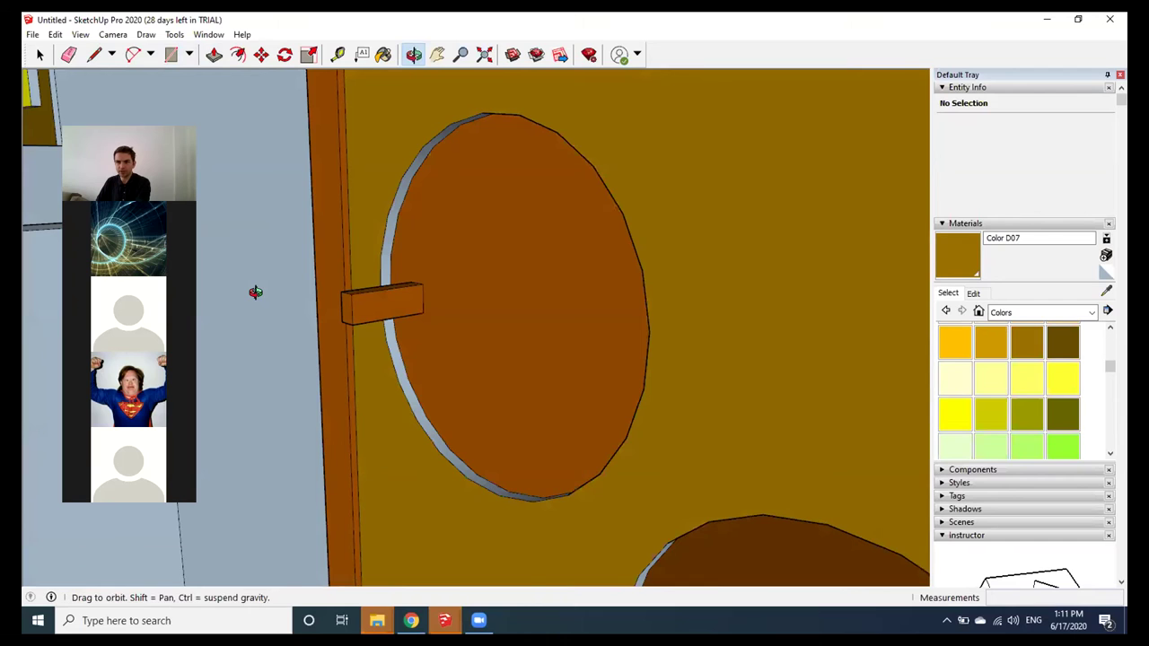
{"action": "scroll", "coordinate": [357, 280], "scroll_direction": "up", "scroll_amount": 3}
{"action": "left_click", "coordinate": [361, 274]}
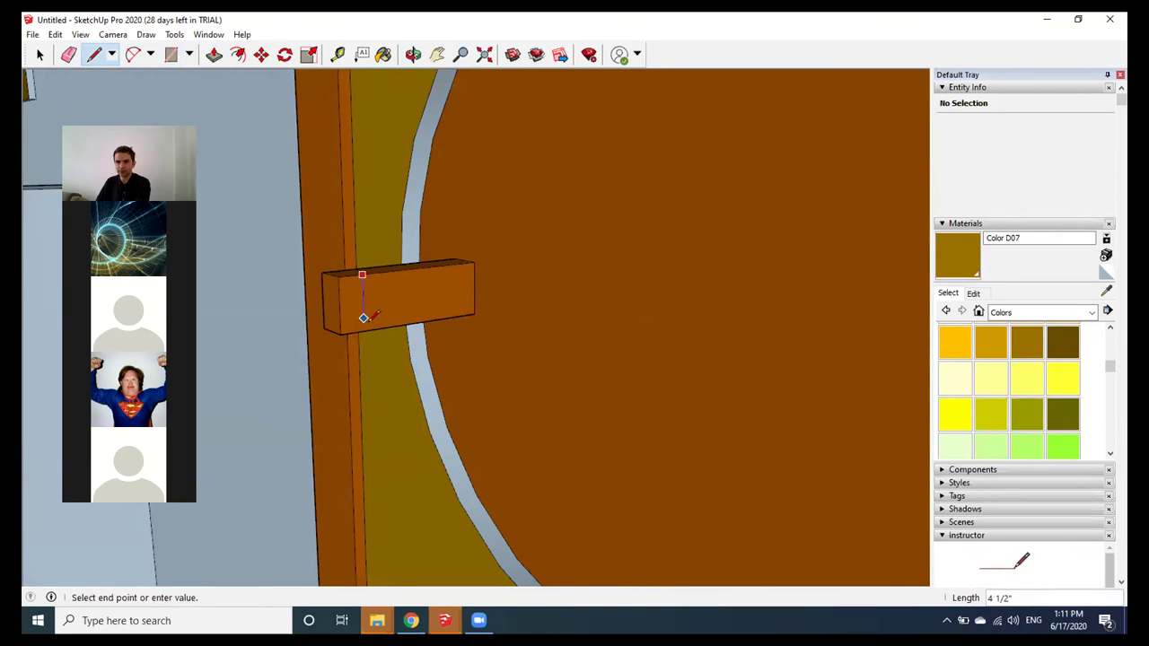
{"action": "left_click", "coordinate": [363, 321]}
{"action": "left_click", "coordinate": [213, 54]}
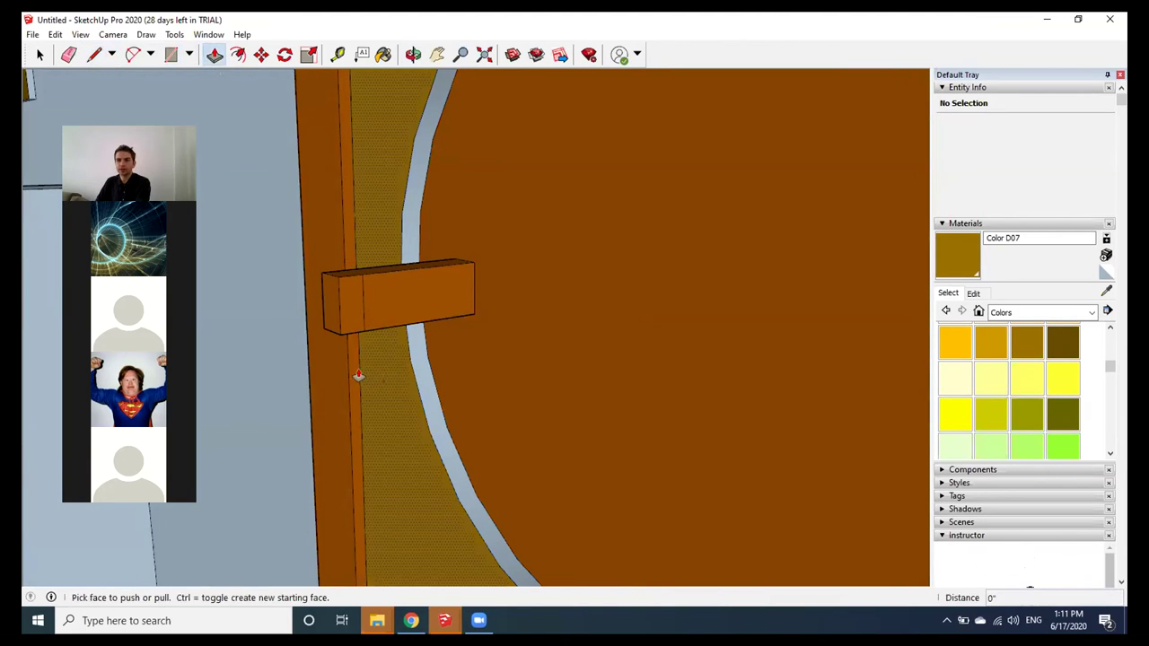
{"action": "left_click_drag", "start_coordinate": [346, 320], "coordinate": [472, 356]}
{"action": "mouse_move", "coordinate": [473, 357]}
{"action": "middle_mouse_down"}
{"action": "mouse_move", "coordinate": [383, 336]}
{"action": "mouse_move", "coordinate": [296, 374]}
{"action": "mouse_move", "coordinate": [654, 298]}
{"action": "mouse_move", "coordinate": [662, 336]}
{"action": "mouse_move", "coordinate": [759, 274]}
{"action": "mouse_move", "coordinate": [757, 295]}
{"action": "middle_mouse_up"}
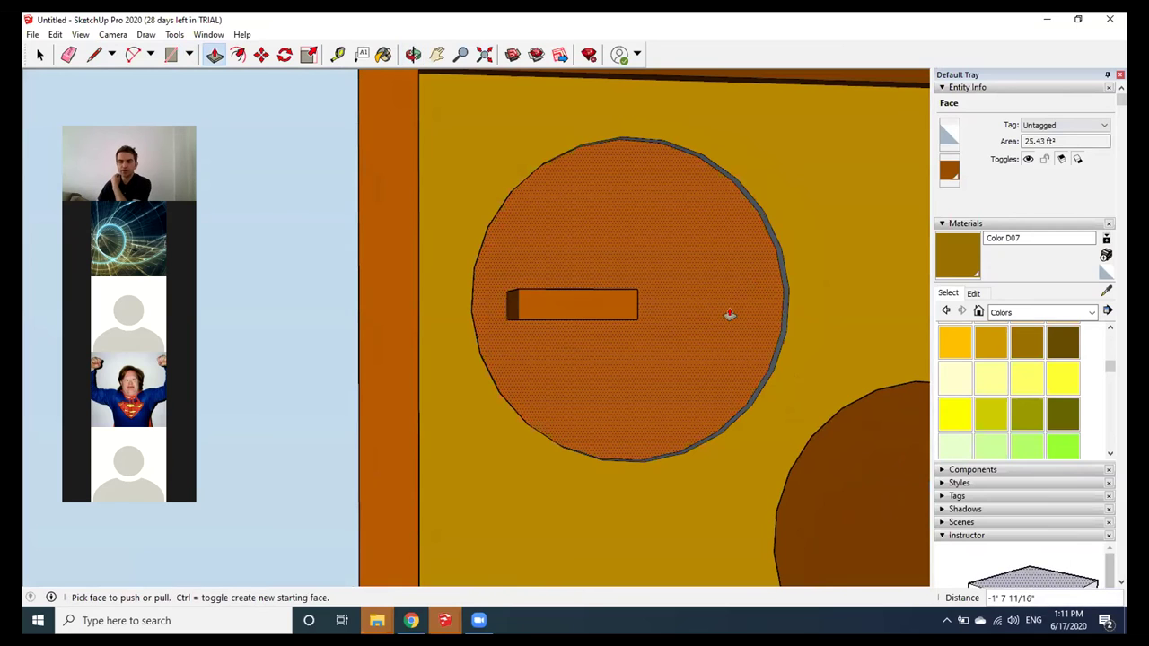
Outline a keyhole slot and circle on the orange circle, erasing the dividing inner edges.
{"action": "left_click", "coordinate": [170, 56]}
{"action": "mouse_move", "coordinate": [413, 277]}
{"action": "middle_mouse_down"}
{"action": "mouse_move", "coordinate": [475, 300]}
{"action": "mouse_move", "coordinate": [524, 359]}
{"action": "middle_mouse_up"}
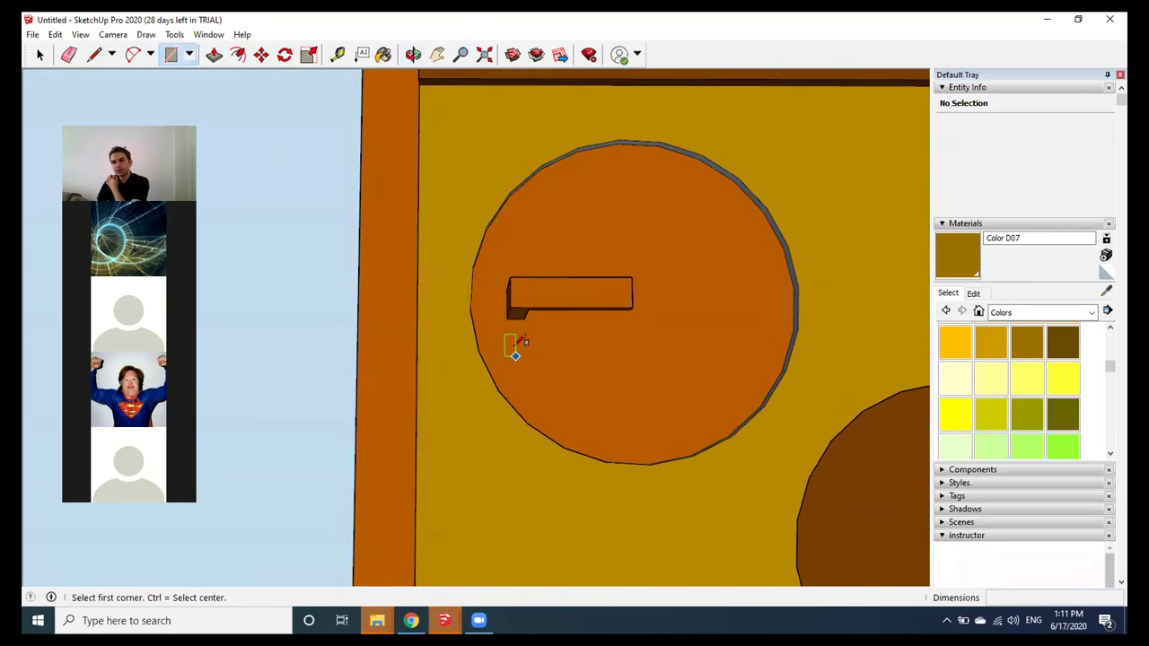
{"action": "left_click", "coordinate": [509, 339]}
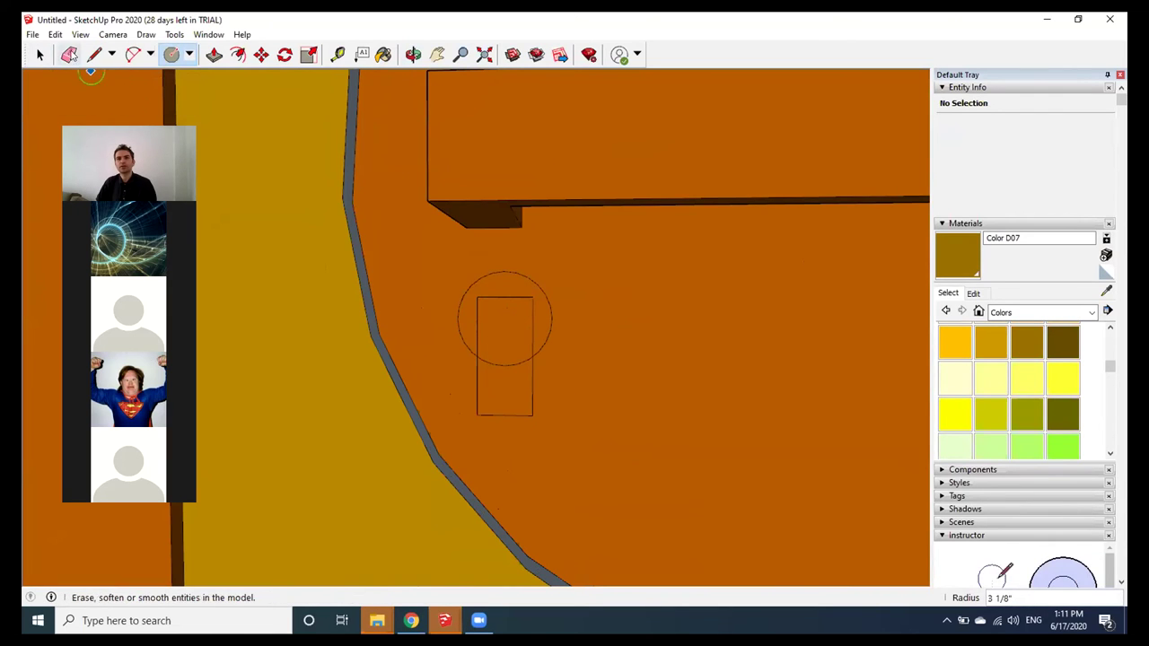
{"action": "left_click", "coordinate": [69, 54]}
{"action": "left_click", "coordinate": [503, 297]}
{"action": "left_click", "coordinate": [478, 325]}
{"action": "left_click", "coordinate": [532, 320]}
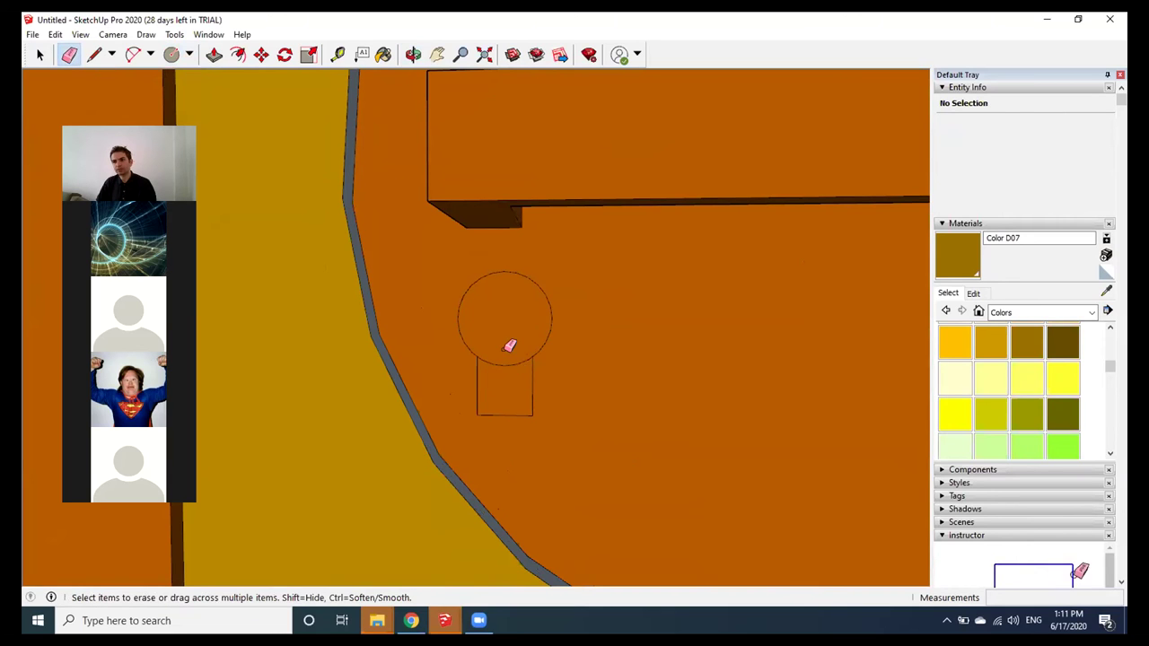
Push the keyhole face inward into the door panel.
{"action": "key", "text": "p"}
{"action": "middle_click_drag", "start_coordinate": [514, 367], "coordinate": [506, 367]}
{"action": "left_click_drag", "start_coordinate": [520, 347], "coordinate": [536, 338]}
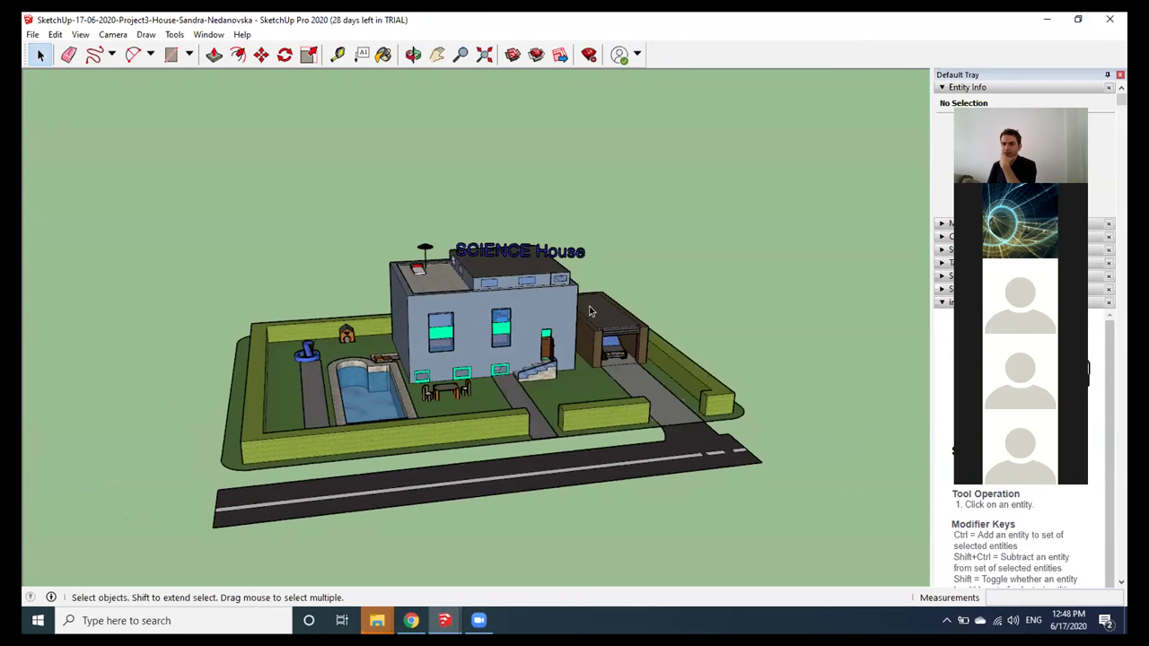
Orbit and zoom in from the whole house to the patio and furnished bedroom.
{"action": "middle_click_drag", "start_coordinate": [557, 278], "coordinate": [532, 316]}
{"action": "scroll", "coordinate": [533, 316], "scroll_direction": "up", "scroll_amount": 2}
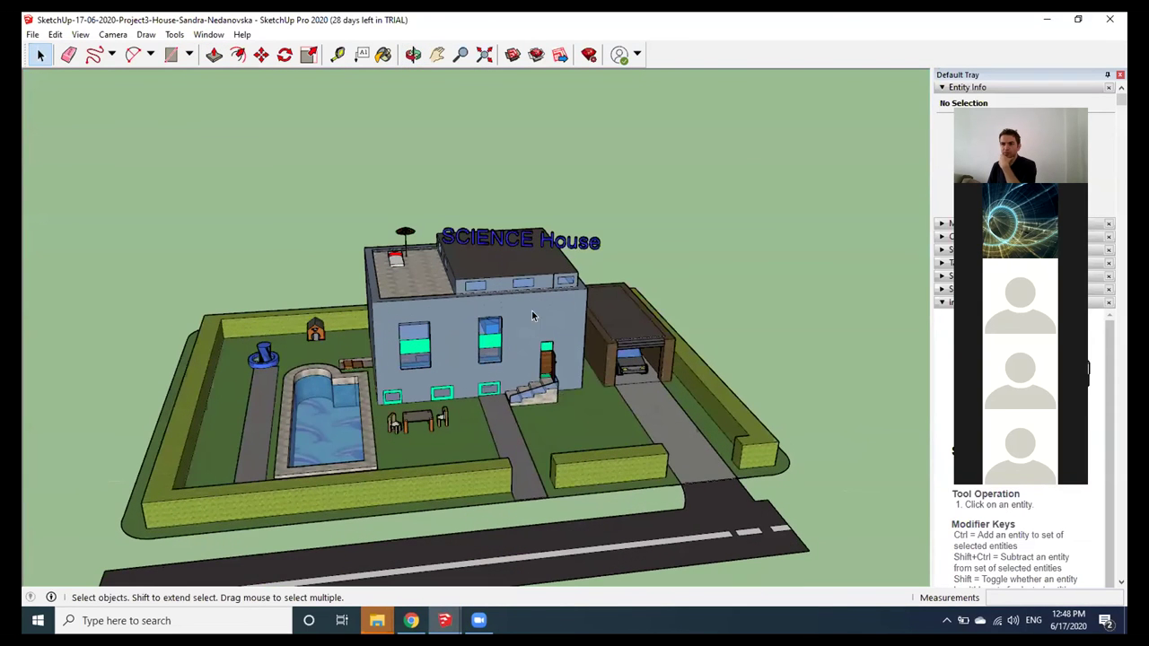
{"action": "scroll", "coordinate": [442, 418], "scroll_direction": "up", "scroll_amount": 2}
{"action": "scroll", "coordinate": [431, 395], "scroll_direction": "up", "scroll_amount": 3}
{"action": "scroll", "coordinate": [403, 372], "scroll_direction": "up", "scroll_amount": 1}
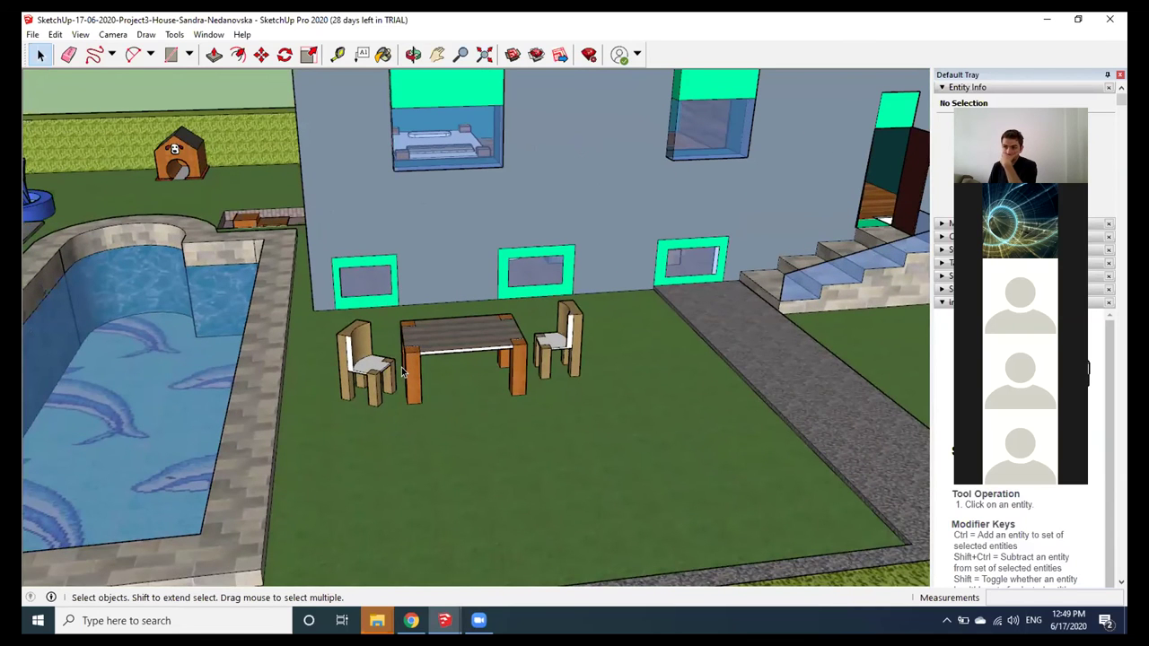
{"action": "scroll", "coordinate": [403, 372], "scroll_direction": "down", "scroll_amount": 3}
{"action": "scroll", "coordinate": [438, 156], "scroll_direction": "up", "scroll_amount": 3}
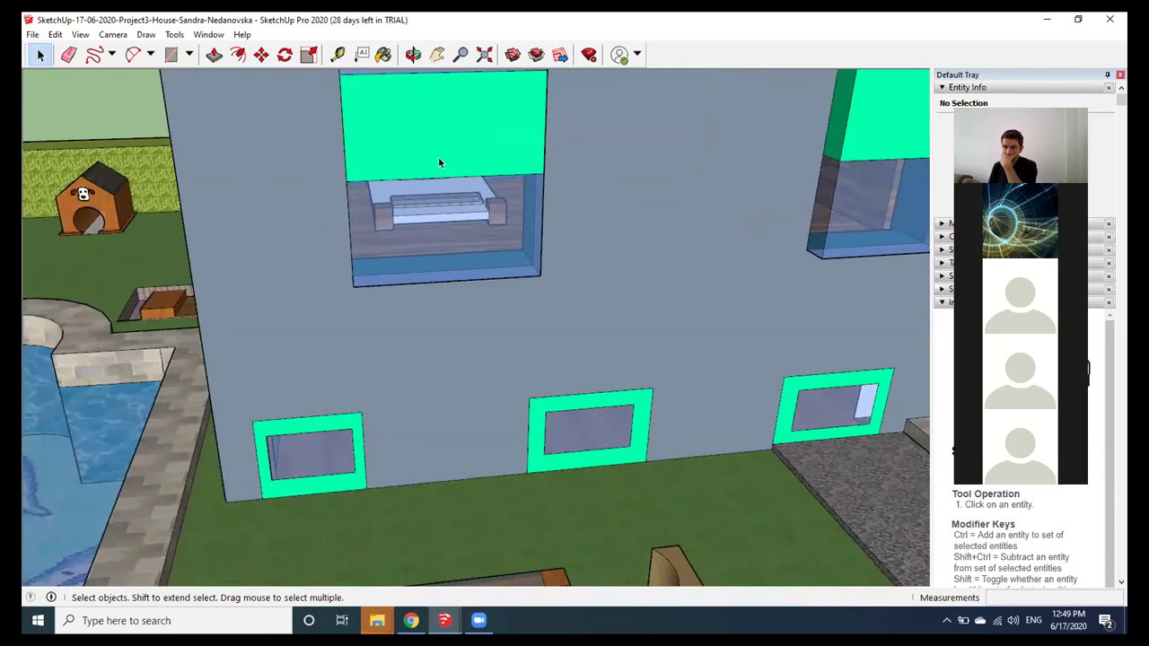
{"action": "scroll", "coordinate": [440, 213], "scroll_direction": "up", "scroll_amount": 2}
{"action": "scroll", "coordinate": [437, 186], "scroll_direction": "up", "scroll_amount": 2}
{"action": "scroll", "coordinate": [437, 186], "scroll_direction": "up", "scroll_amount": 1}
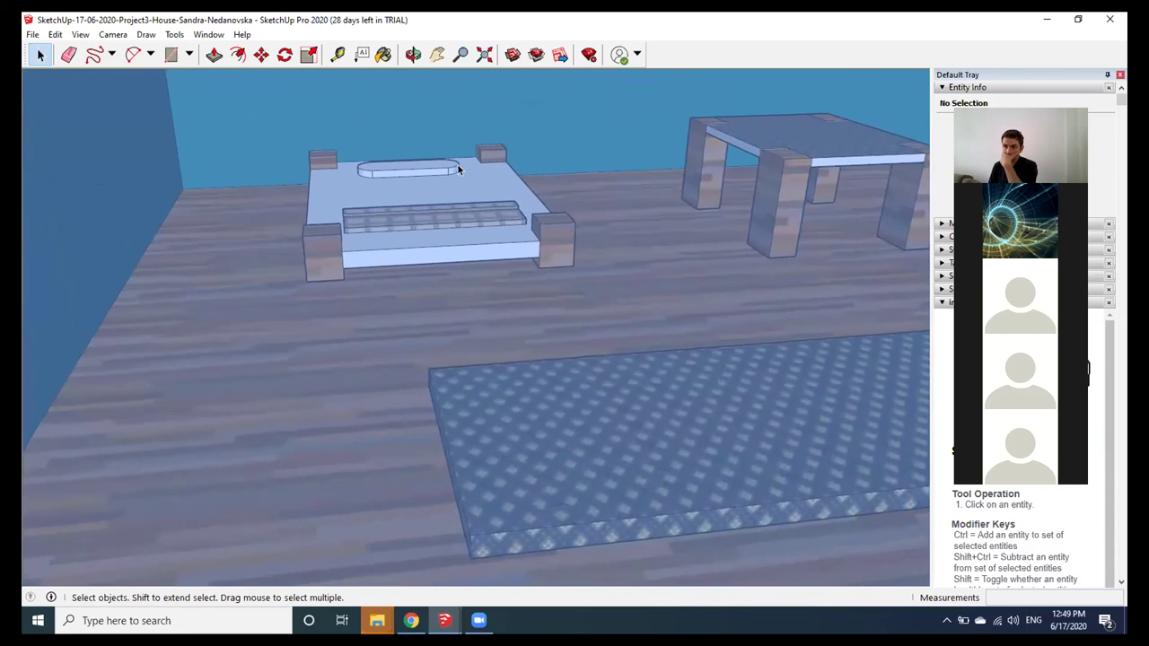
{"action": "scroll", "coordinate": [462, 164], "scroll_direction": "up", "scroll_amount": 2}
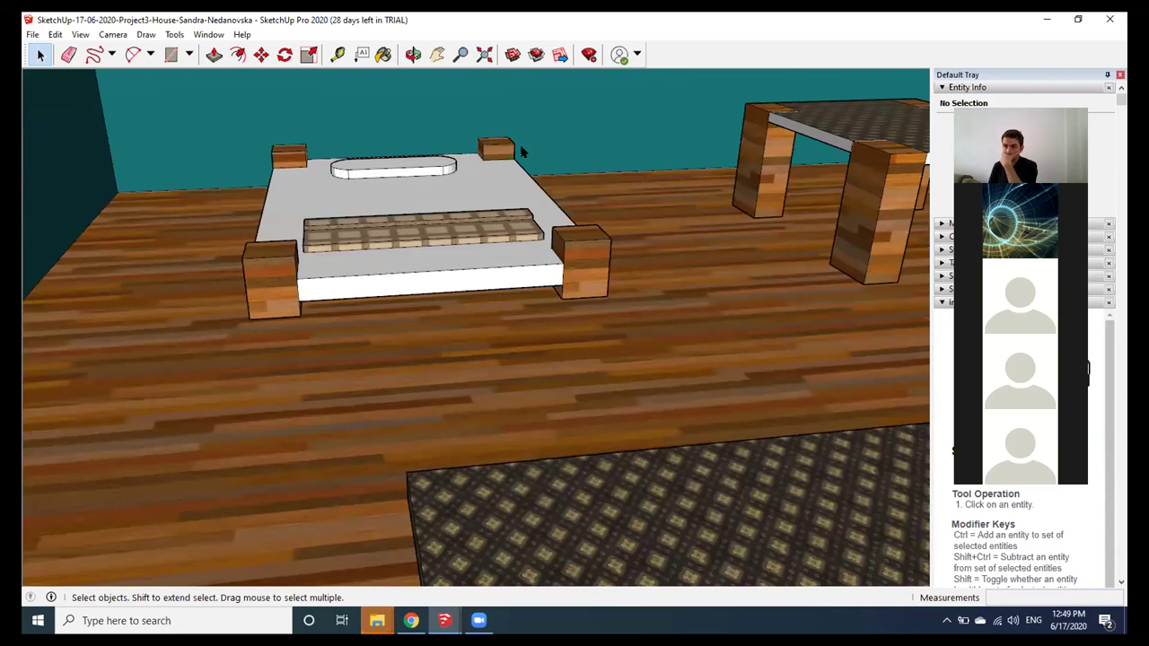
Pan across the bedroom, then orbit outside past the entry to the garage with its car.
{"action": "left_click", "coordinate": [437, 53]}
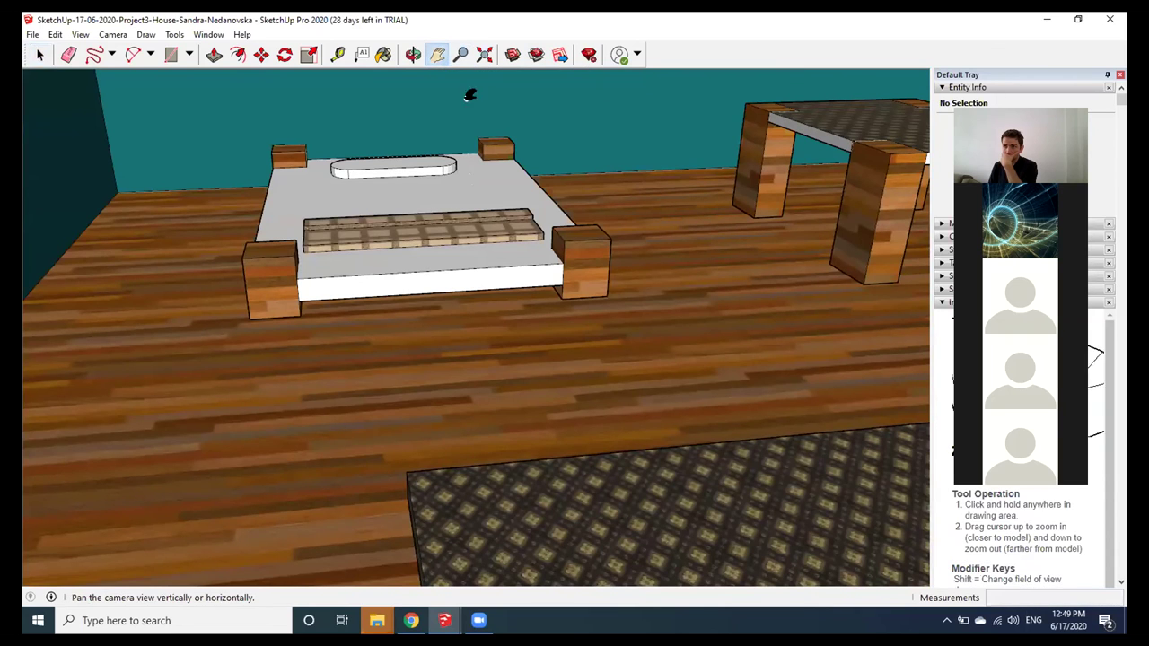
{"action": "mouse_move", "coordinate": [532, 290]}
{"action": "left_mouse_down"}
{"action": "mouse_move", "coordinate": [433, 293]}
{"action": "mouse_move", "coordinate": [303, 328]}
{"action": "mouse_move", "coordinate": [410, 359]}
{"action": "left_mouse_up"}
{"action": "scroll", "coordinate": [410, 359], "scroll_direction": "down", "scroll_amount": 5}
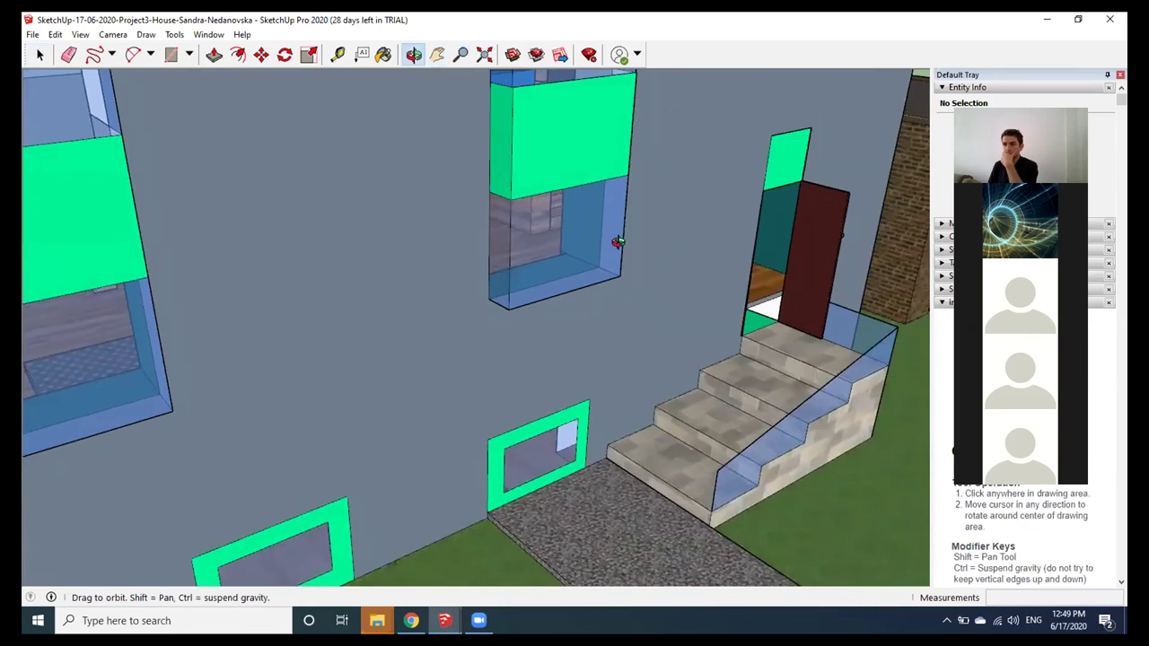
{"action": "mouse_move", "coordinate": [616, 243]}
{"action": "middle_mouse_down"}
{"action": "mouse_move", "coordinate": [492, 182]}
{"action": "mouse_move", "coordinate": [656, 179]}
{"action": "middle_mouse_up"}
{"action": "scroll", "coordinate": [518, 175], "scroll_direction": "down", "scroll_amount": 3}
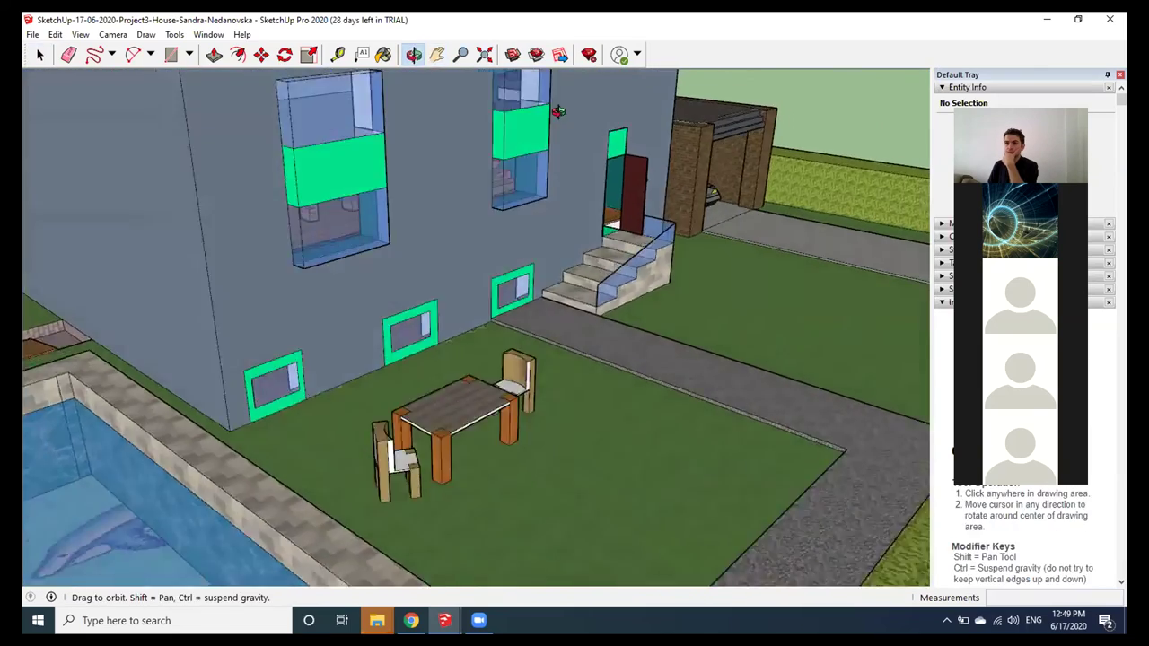
{"action": "mouse_move", "coordinate": [557, 111]}
{"action": "left_mouse_down"}
{"action": "mouse_move", "coordinate": [598, 77]}
{"action": "mouse_move", "coordinate": [432, 258]}
{"action": "mouse_move", "coordinate": [577, 389]}
{"action": "left_mouse_up"}
{"action": "key", "text": "space"}
{"action": "scroll", "coordinate": [502, 324], "scroll_direction": "up", "scroll_amount": 3}
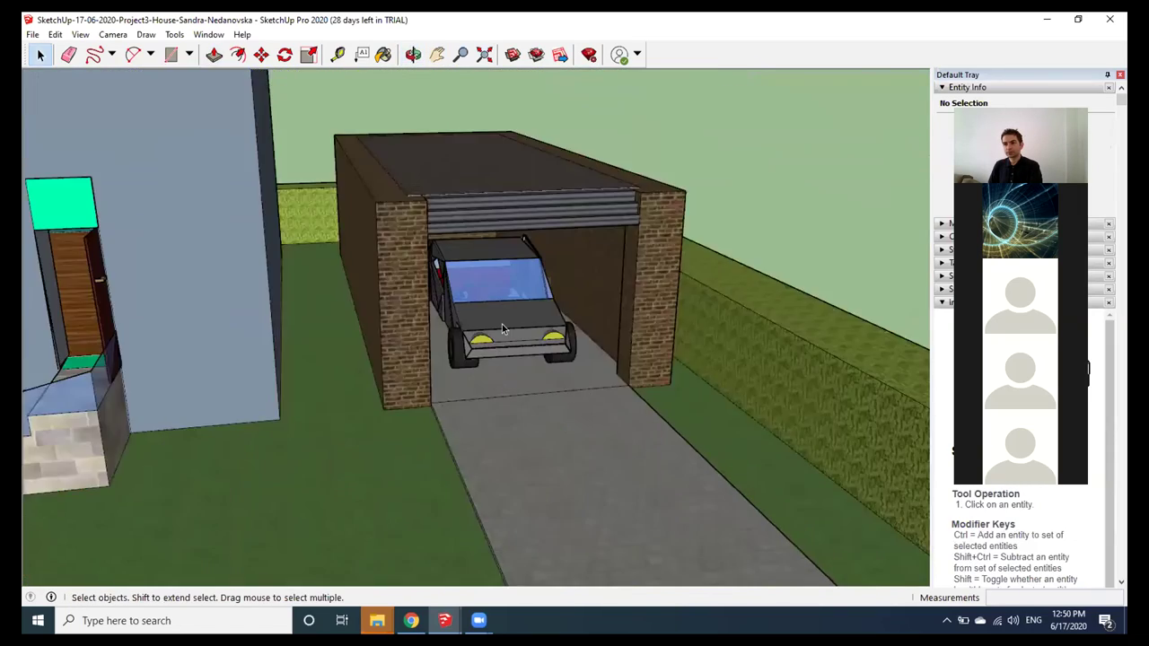